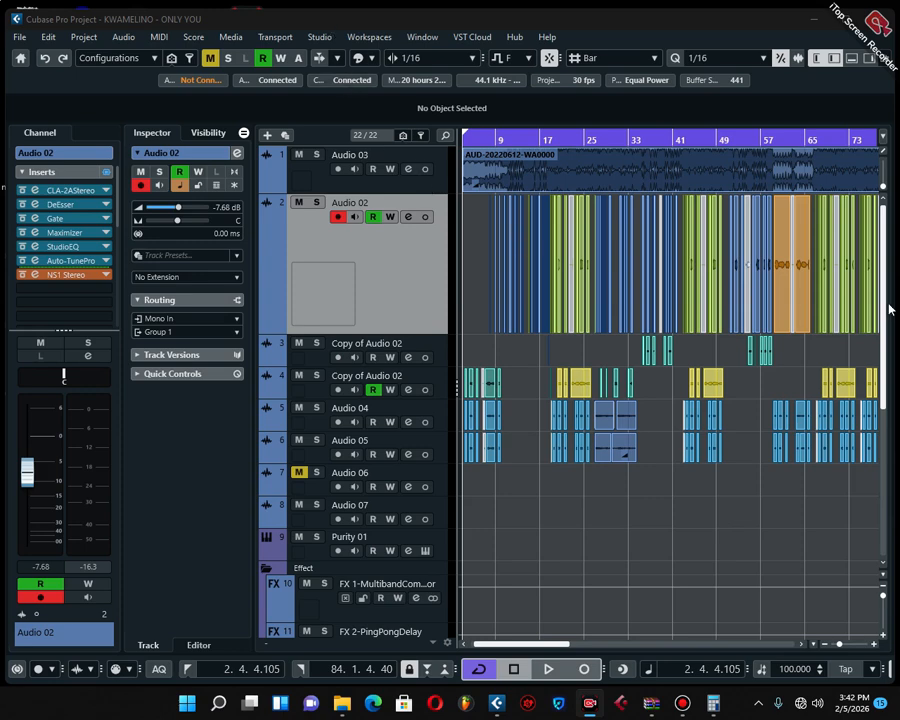
scroll(885, 312, down, 8)
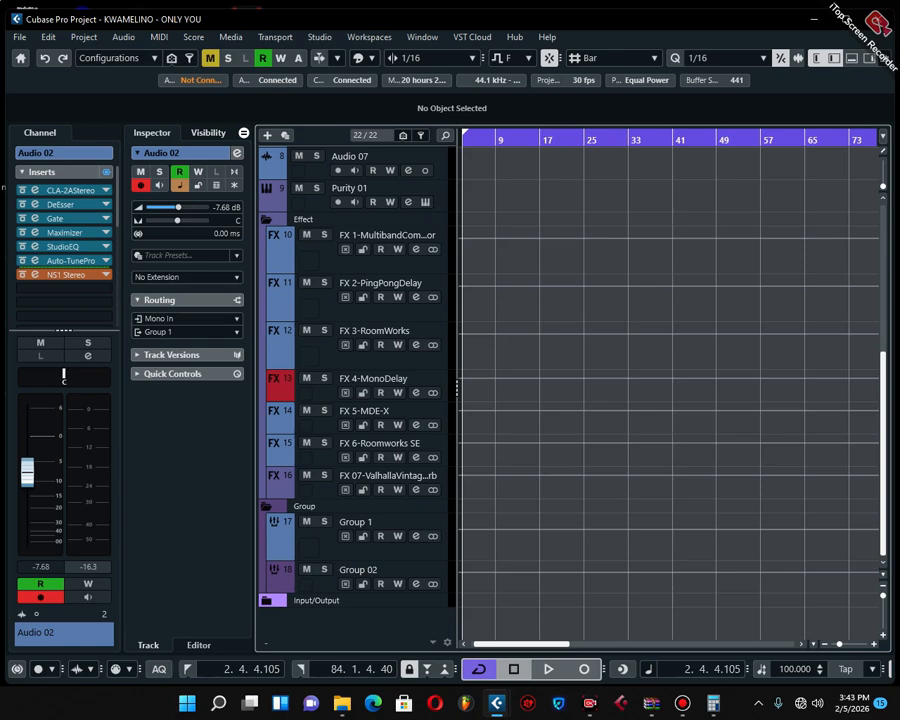
scroll(893, 375, up, 5)
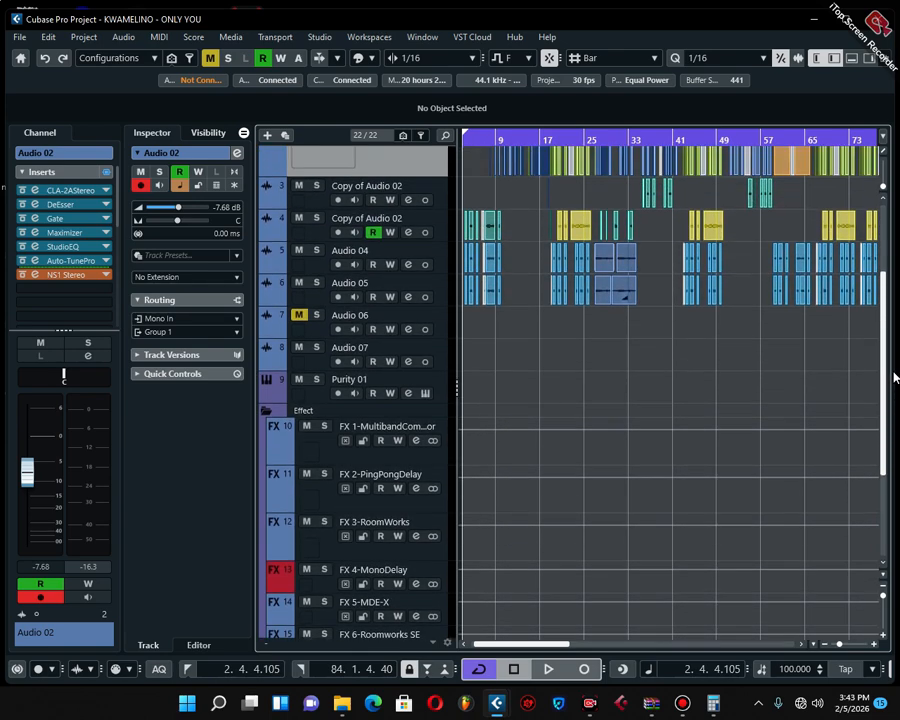
scroll(894, 414, down, 4)
scroll(895, 445, down, 1)
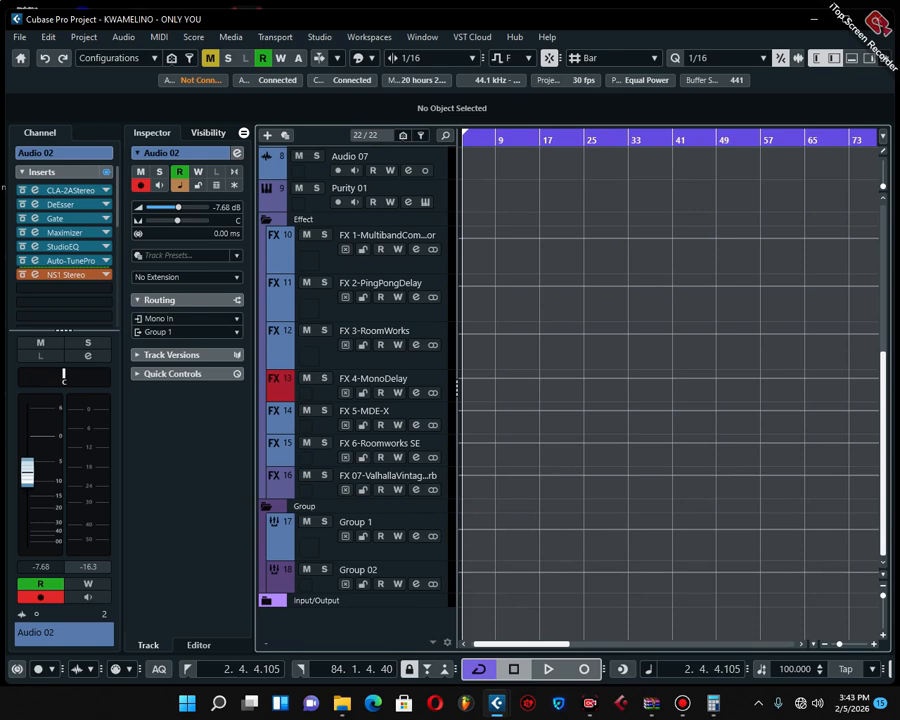
scroll(894, 378, up, 6)
scroll(890, 371, down, 6)
scroll(886, 410, up, 6)
Add one stereo effect track loaded with H-Delay Stereo, created inside the folder and routed to Stereo Out
right_click(358, 268)
mouse_move(455, 273)
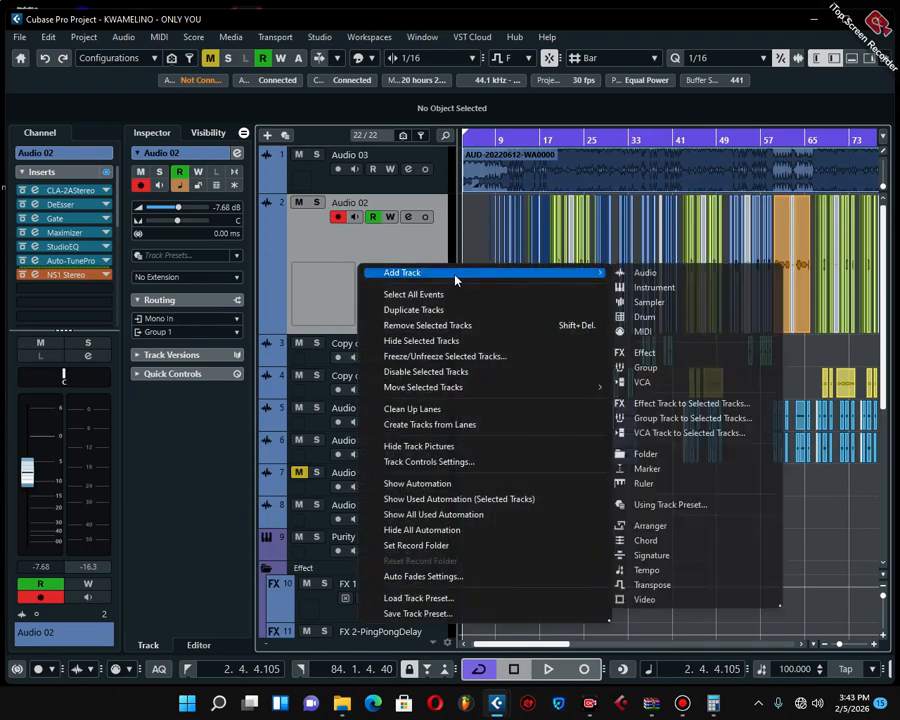
click(661, 353)
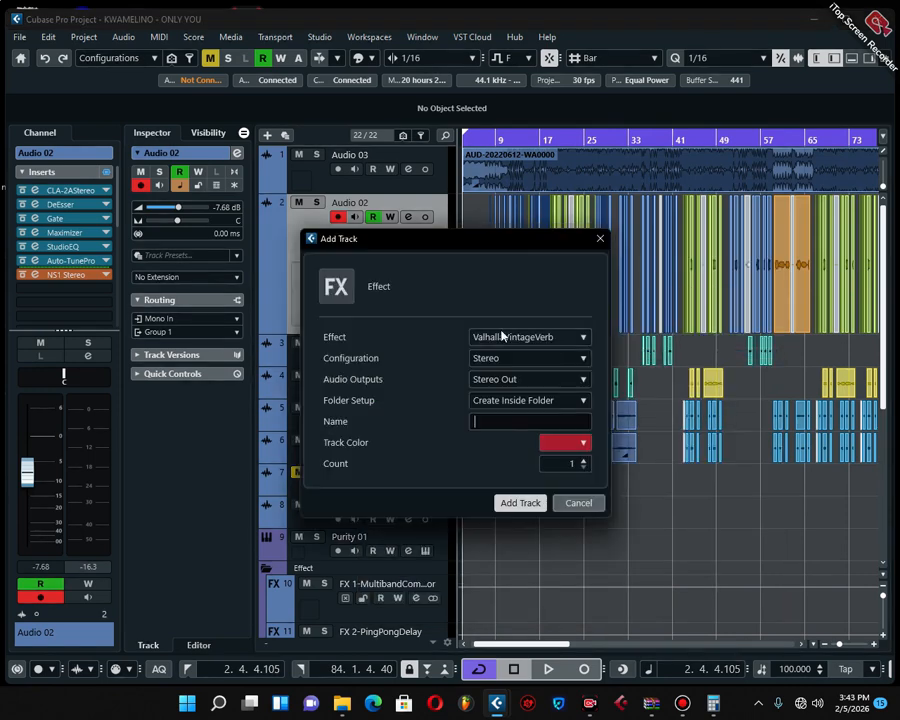
click(478, 340)
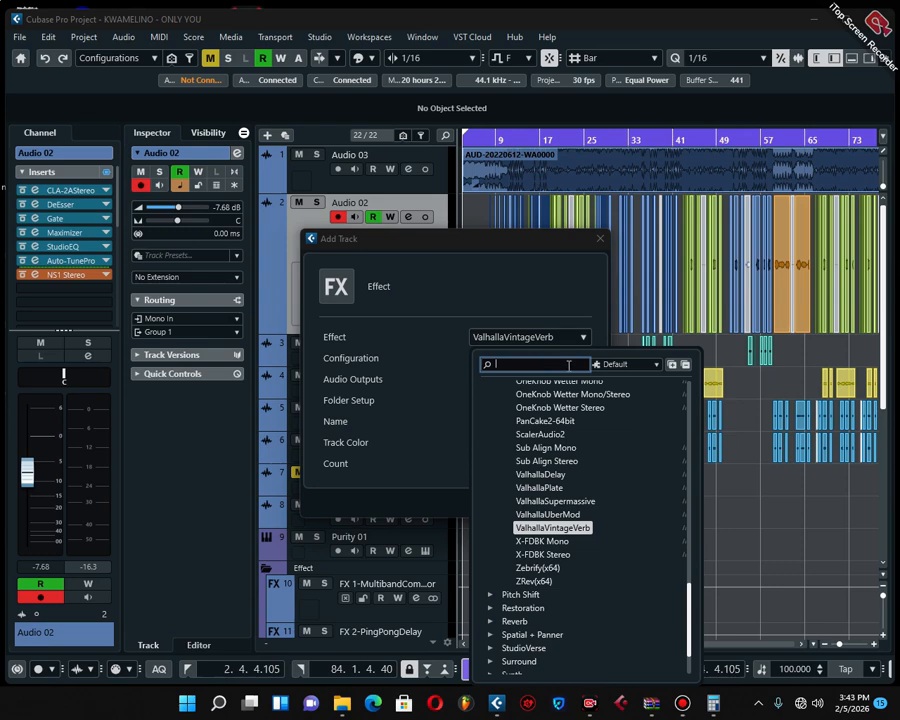
text(h)
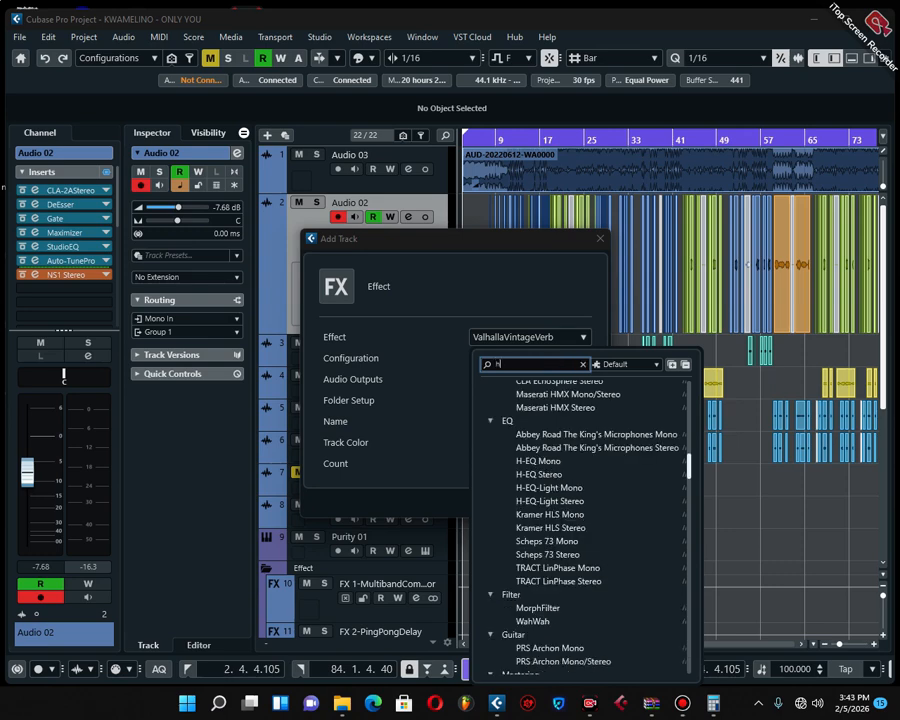
scroll(630, 400, down, 10)
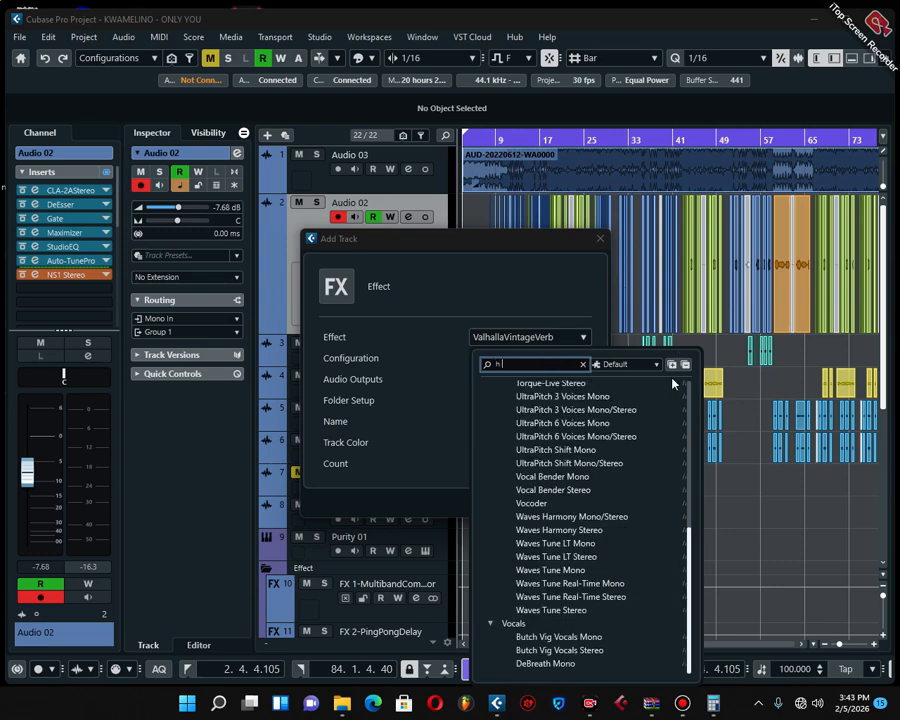
text(d)
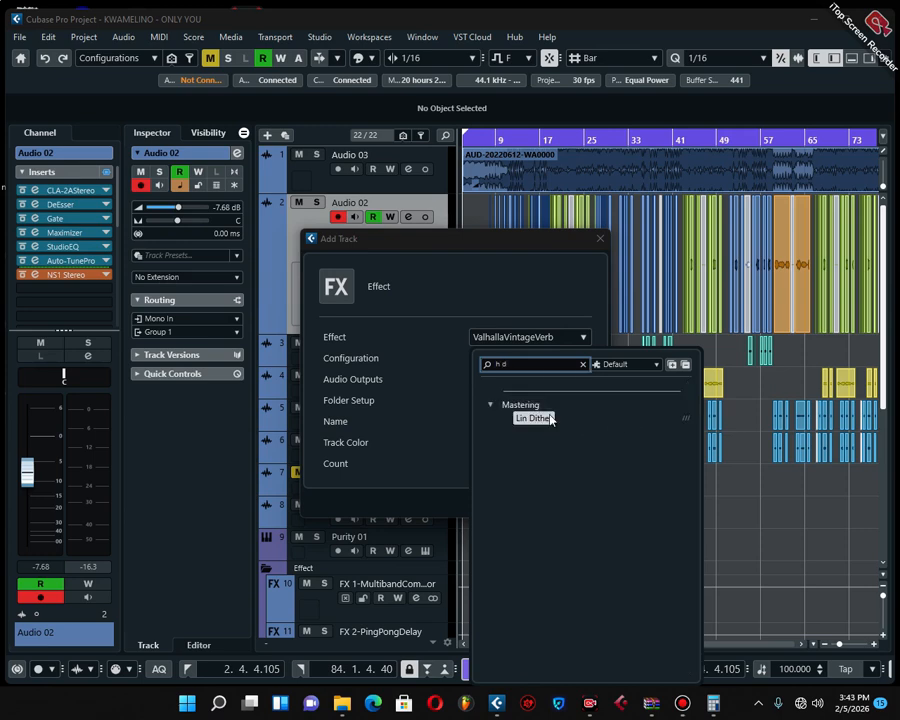
key(BackSpace)
key(BackSpace)
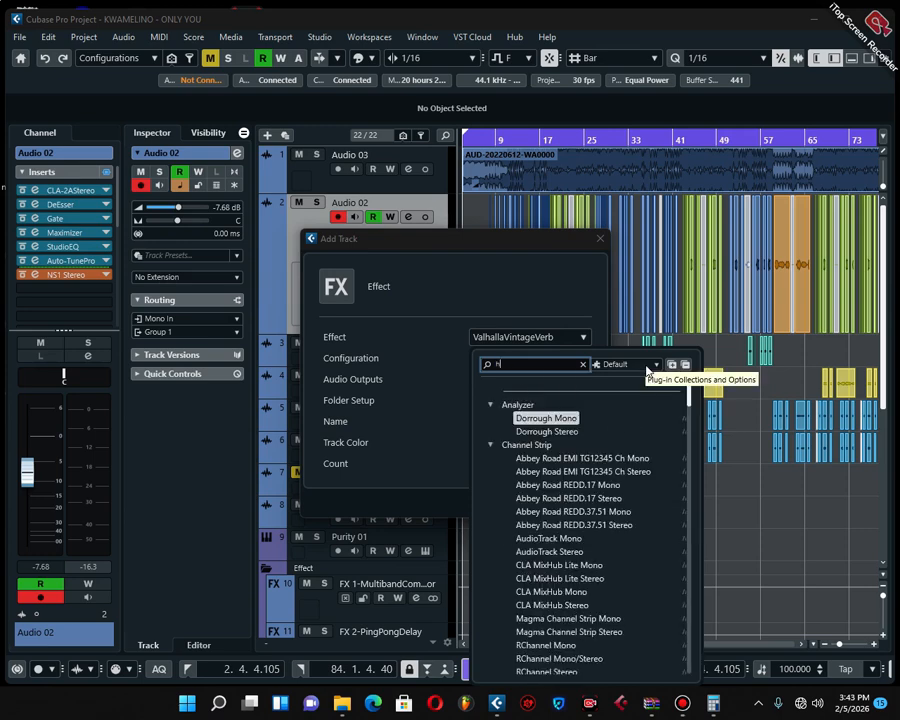
drag(690, 390, 691, 426)
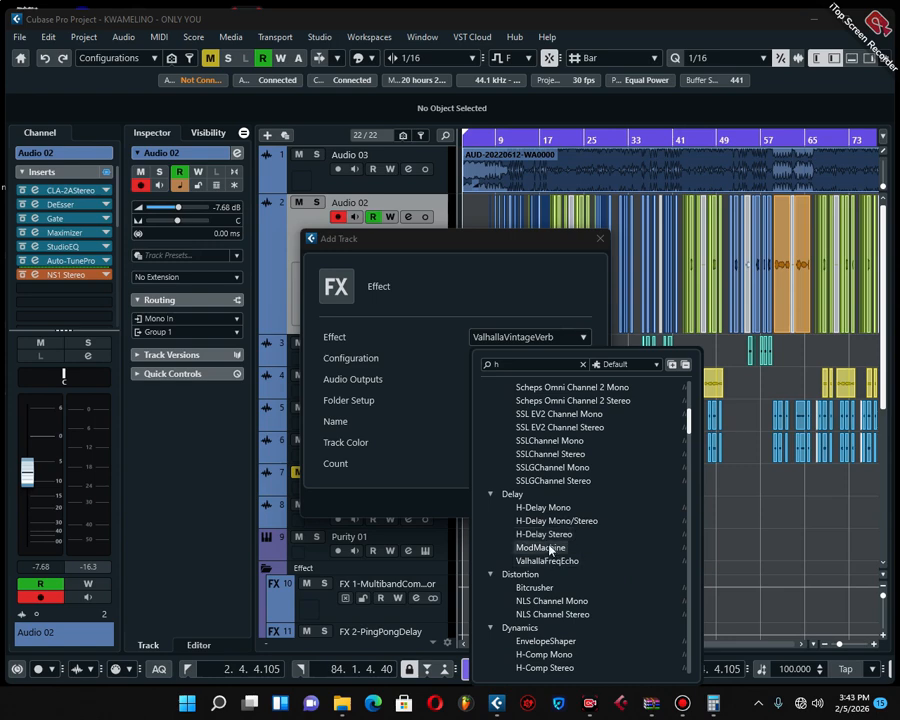
click(539, 534)
click(519, 499)
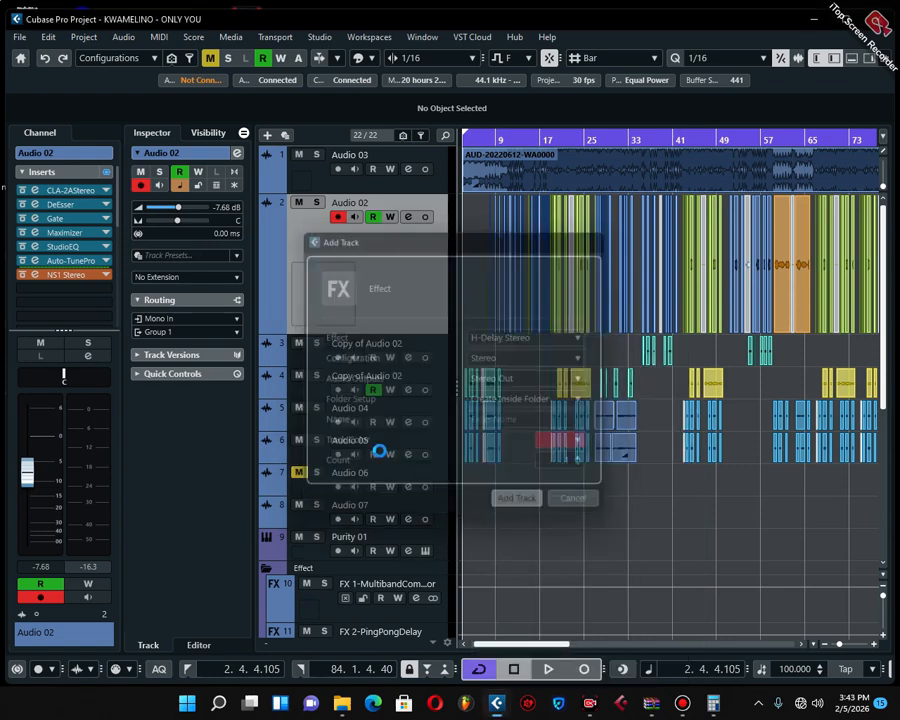
Open the channel settings of Audio 02 and switch off its send to FX 2-PingPongDelay
drag(449, 259, 519, 349)
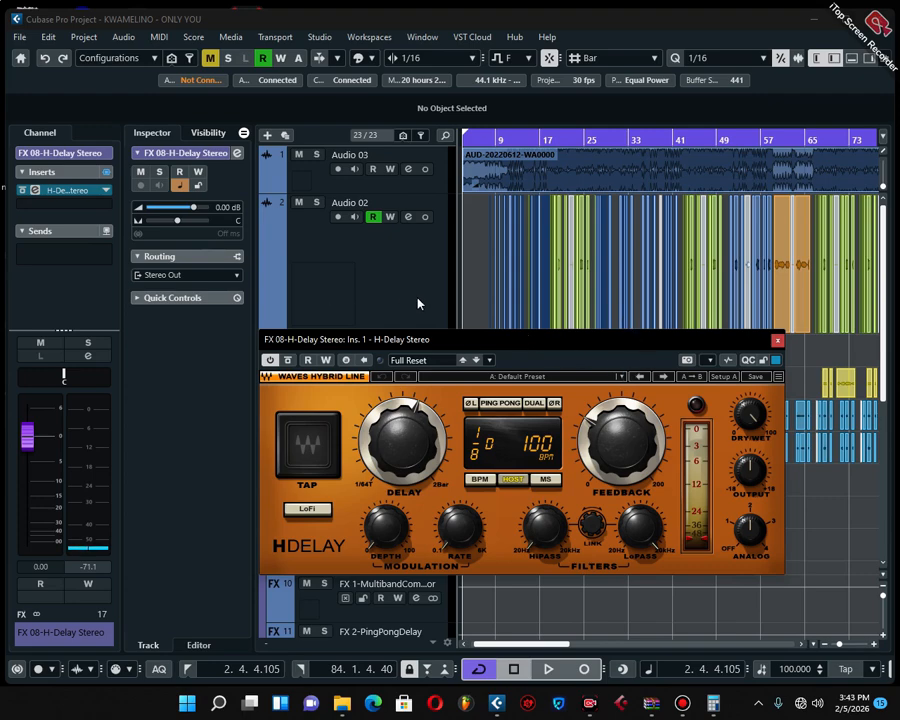
click(408, 216)
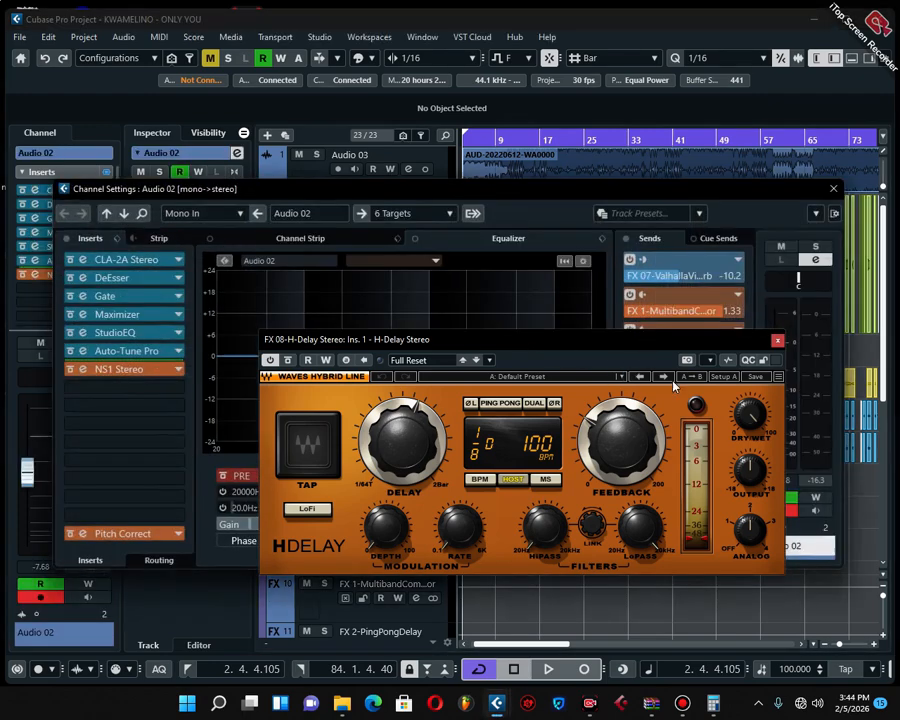
drag(645, 355, 420, 182)
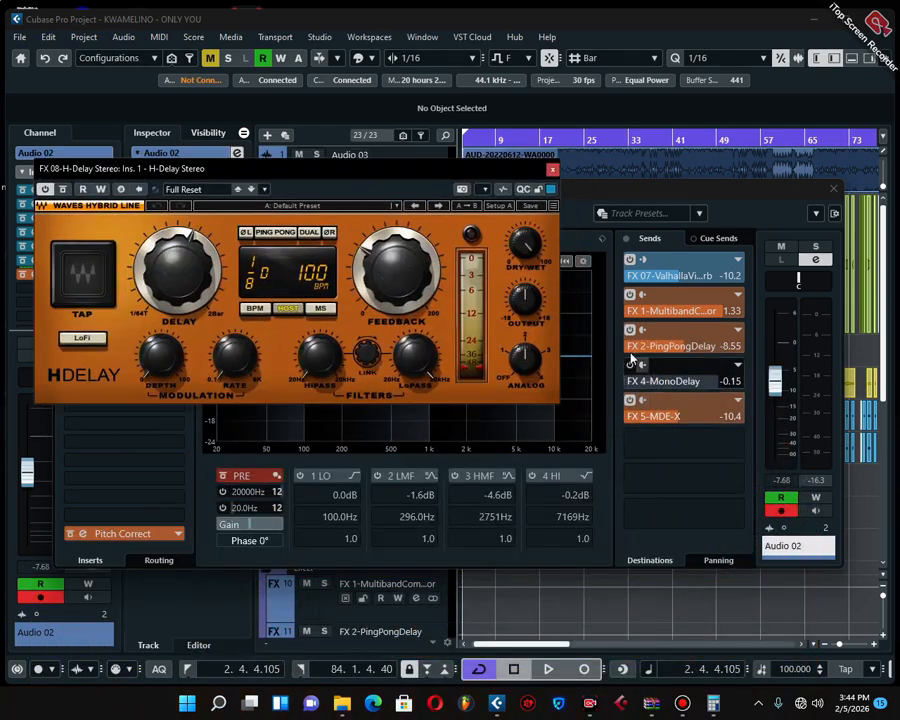
click(629, 332)
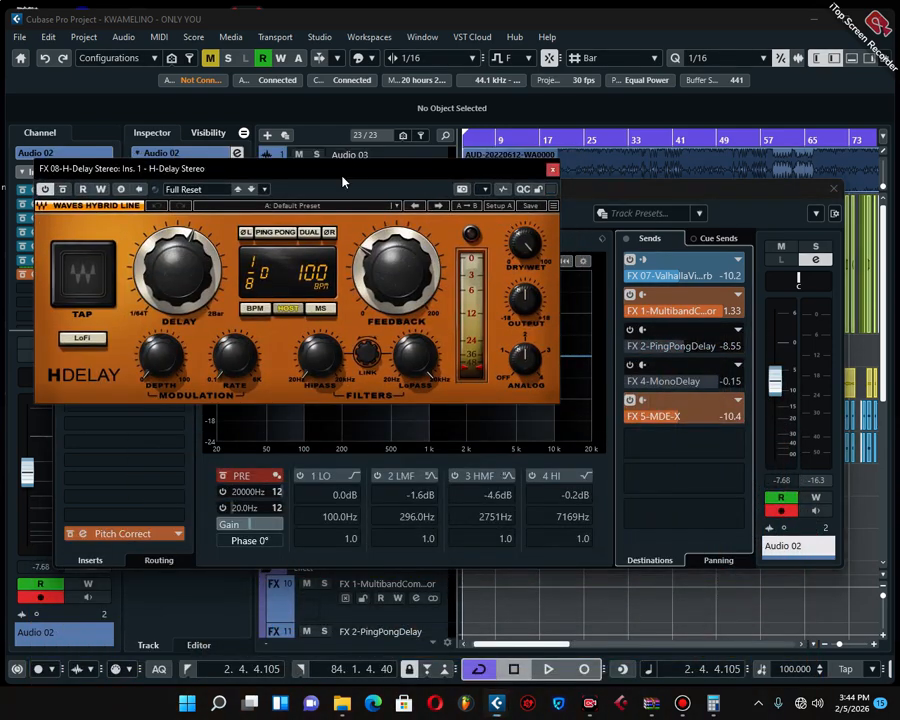
Sync the H-Delay time to HOST and close the plug-in window
drag(330, 170, 480, 292)
click(448, 424)
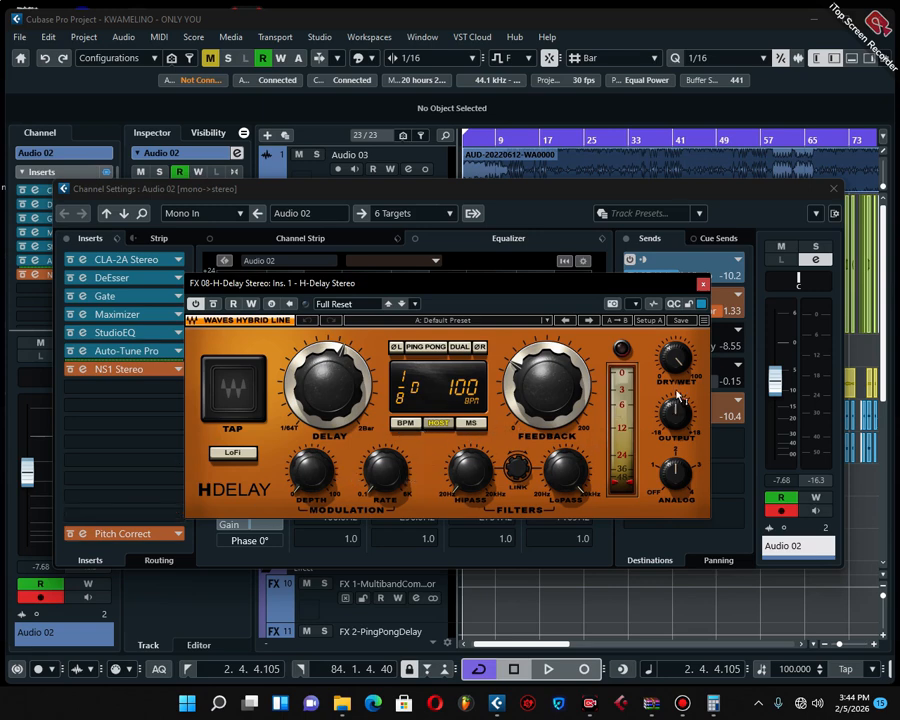
click(703, 285)
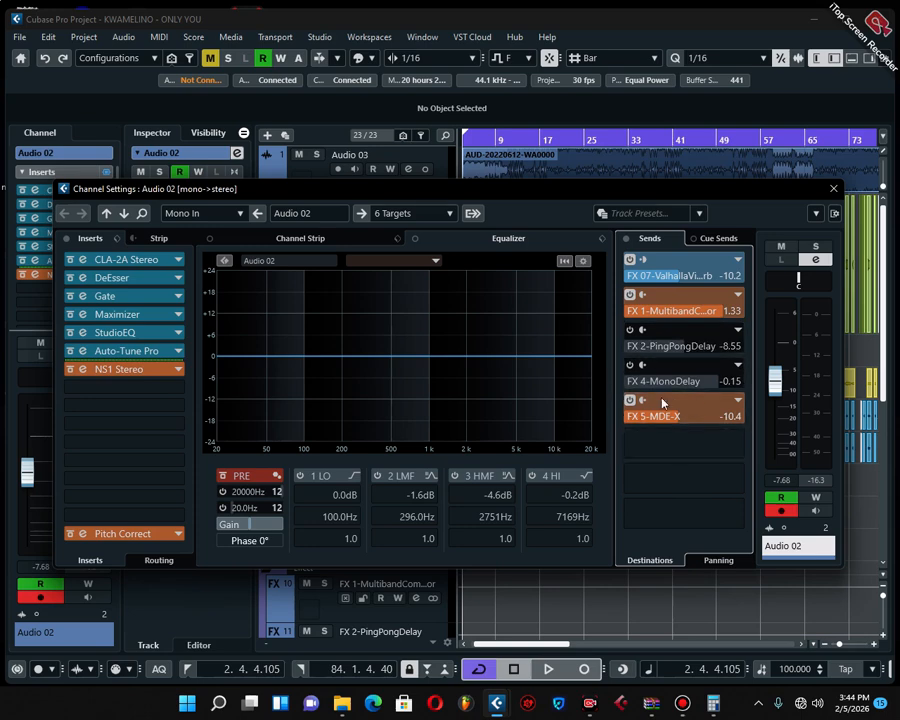
Add an active post-fader send from Audio 02 to FX 08-H-Delay Stereo with a level of -7.14 dB
click(669, 453)
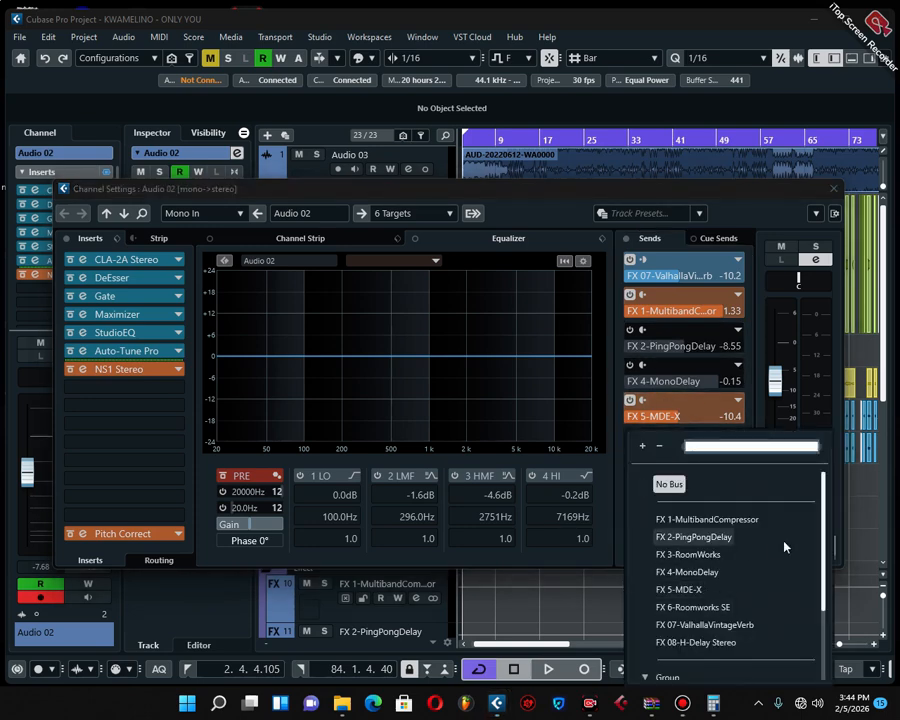
scroll(824, 541, down, 3)
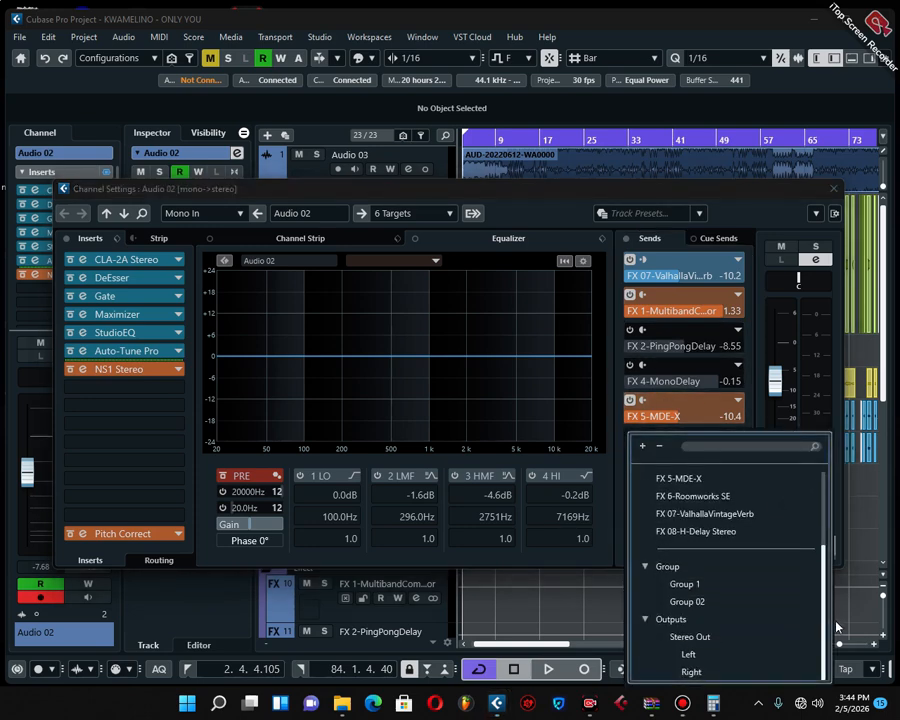
click(690, 531)
click(632, 436)
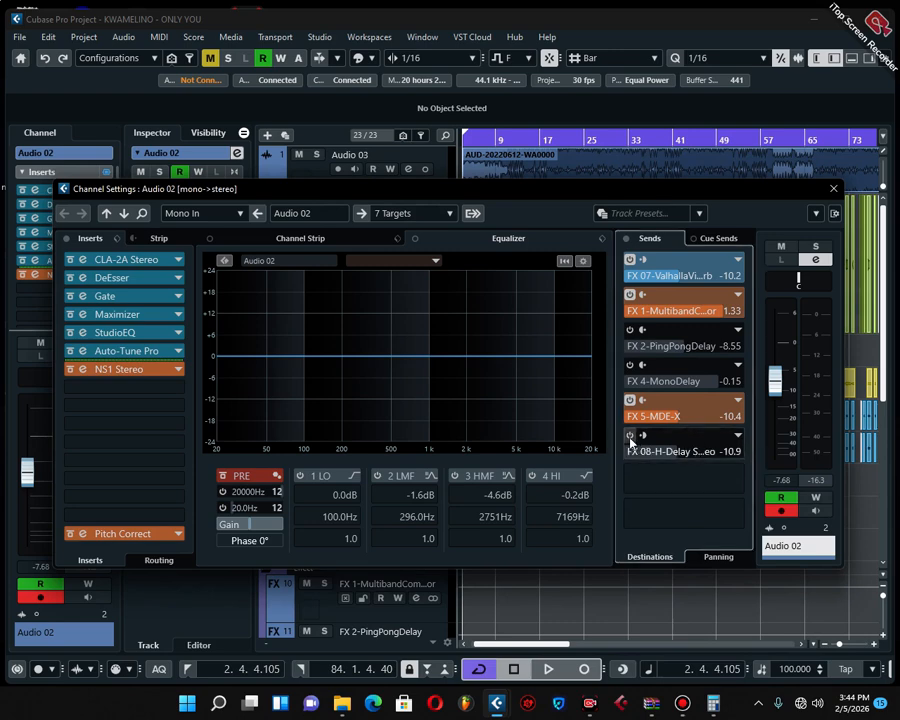
click(643, 437)
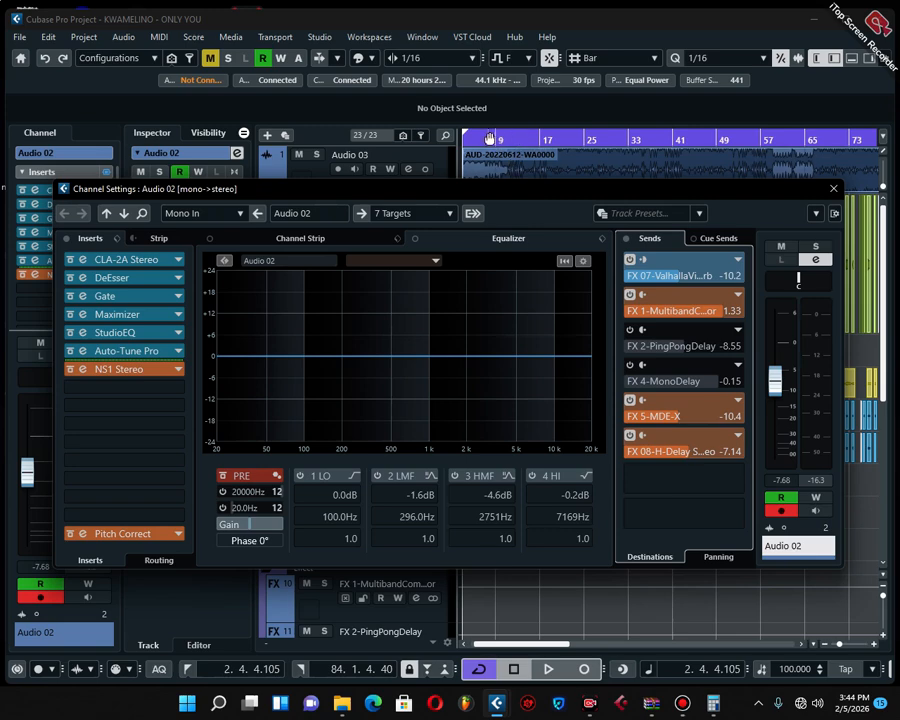
Start playback, raise Audio 02's send to FX 08-H-Delay Stereo to -1.07 dB, and close the channel settings
key(space)
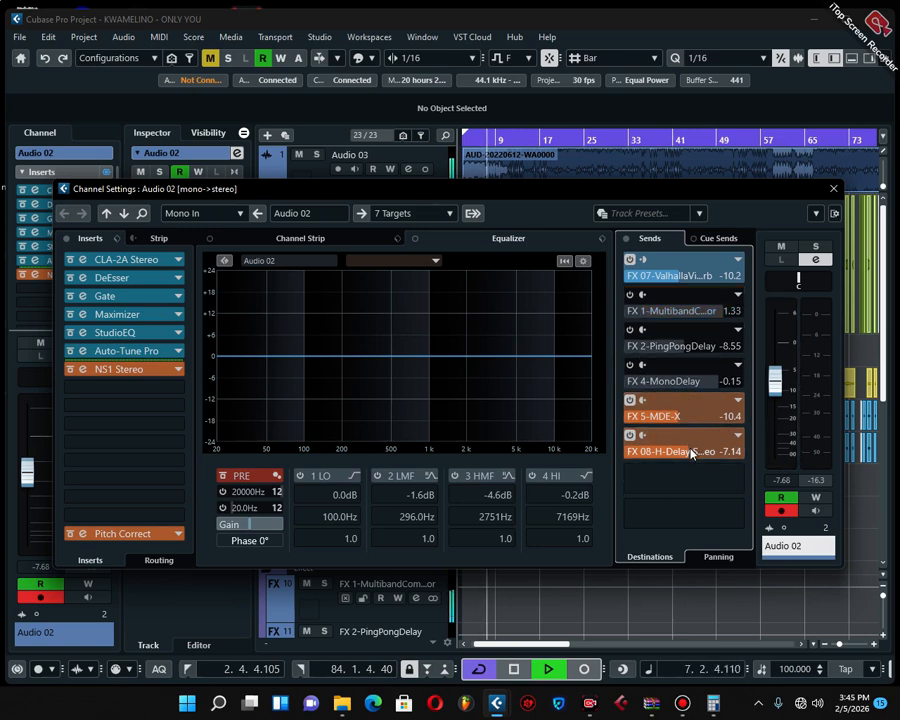
drag(705, 451, 750, 455)
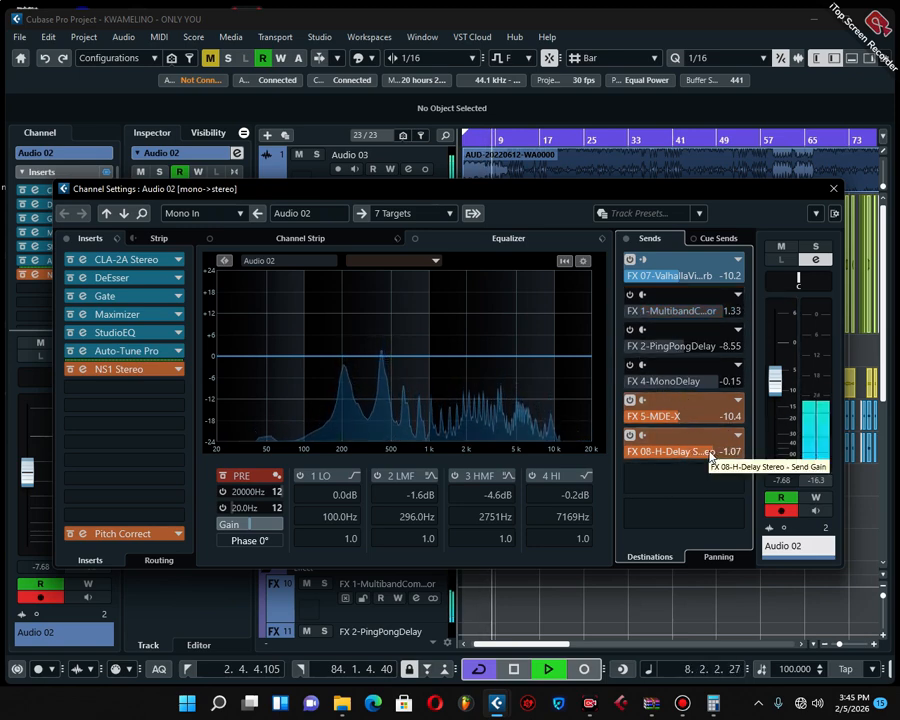
click(834, 188)
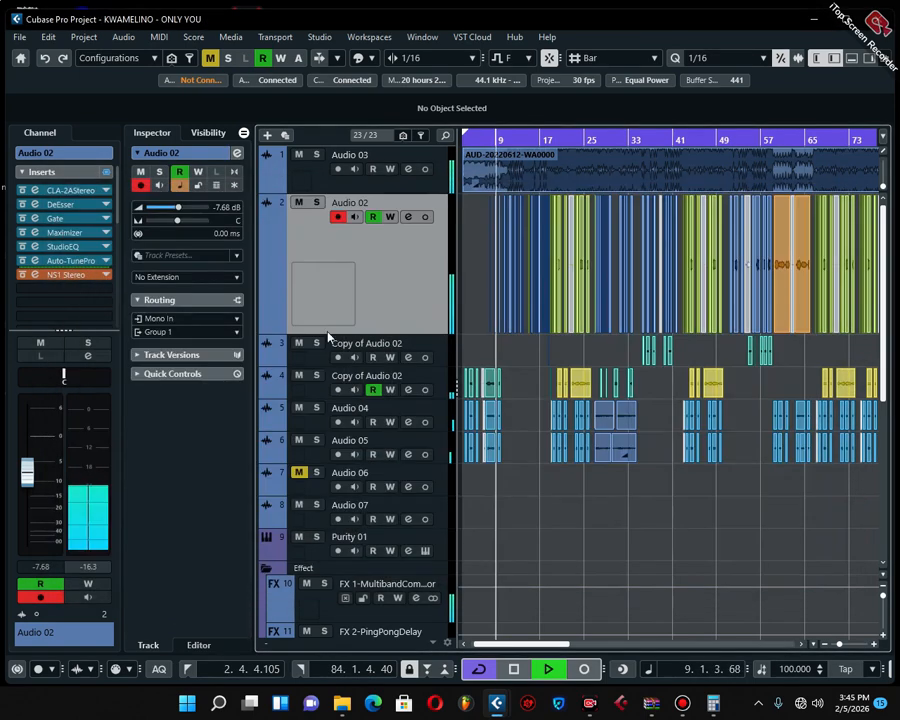
Mute both Copy of Audio 02 tracks and the Audio 05 track
click(298, 375)
click(298, 440)
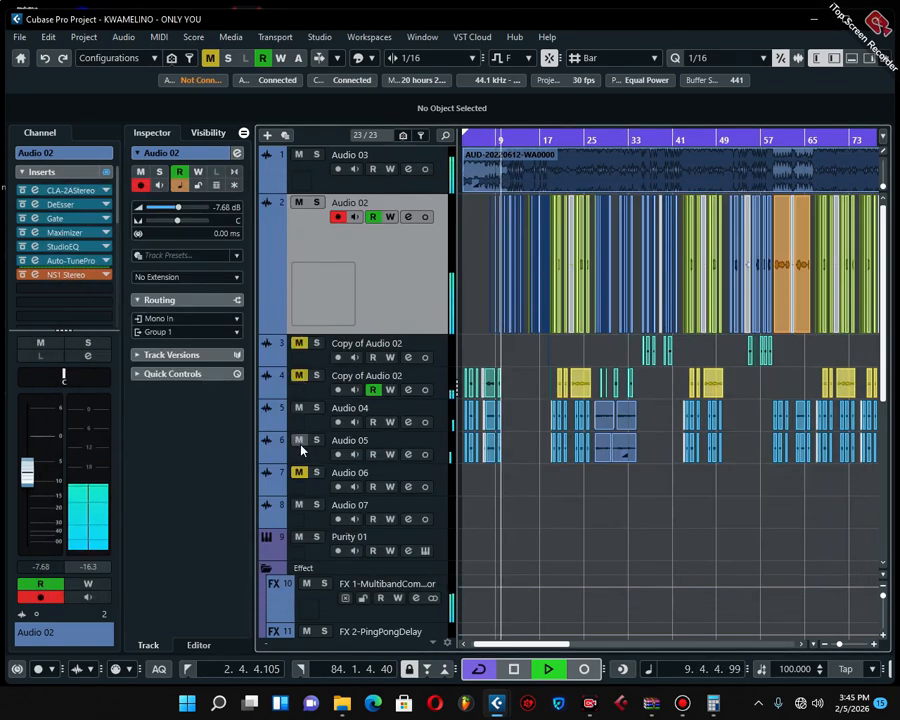
Reopen the Audio 02 channel settings, raise the FX 08-H-Delay Stereo send to 1.39 dB, and stop playback
click(407, 216)
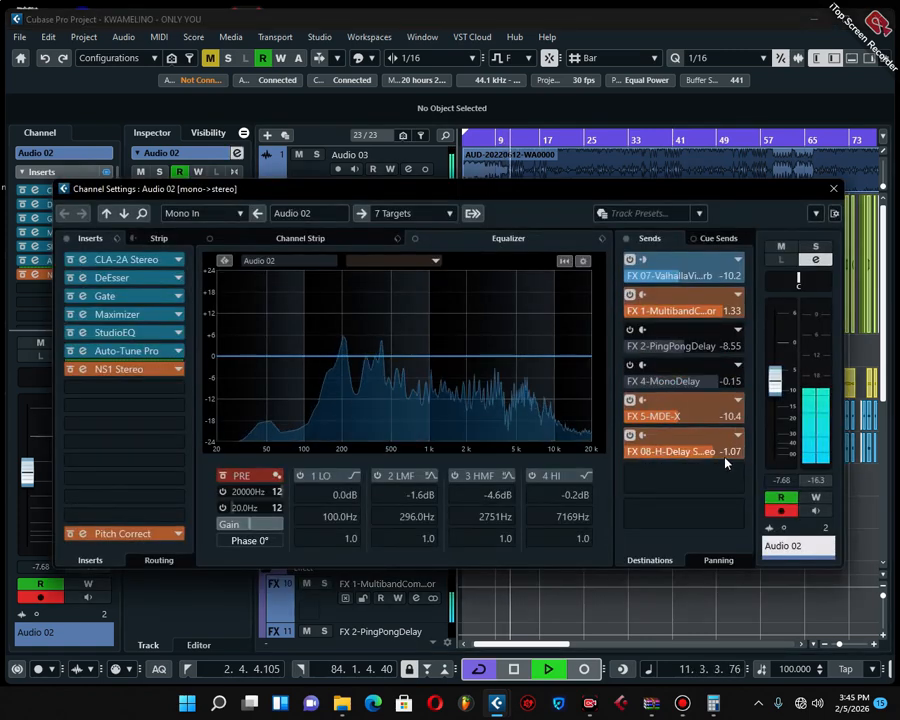
drag(713, 457, 730, 456)
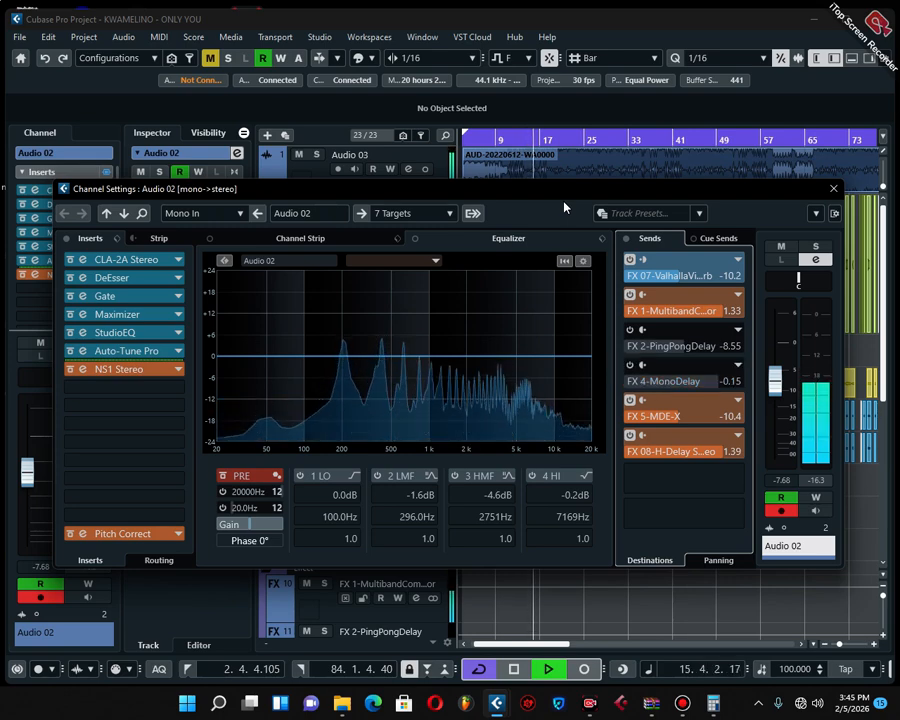
key(space)
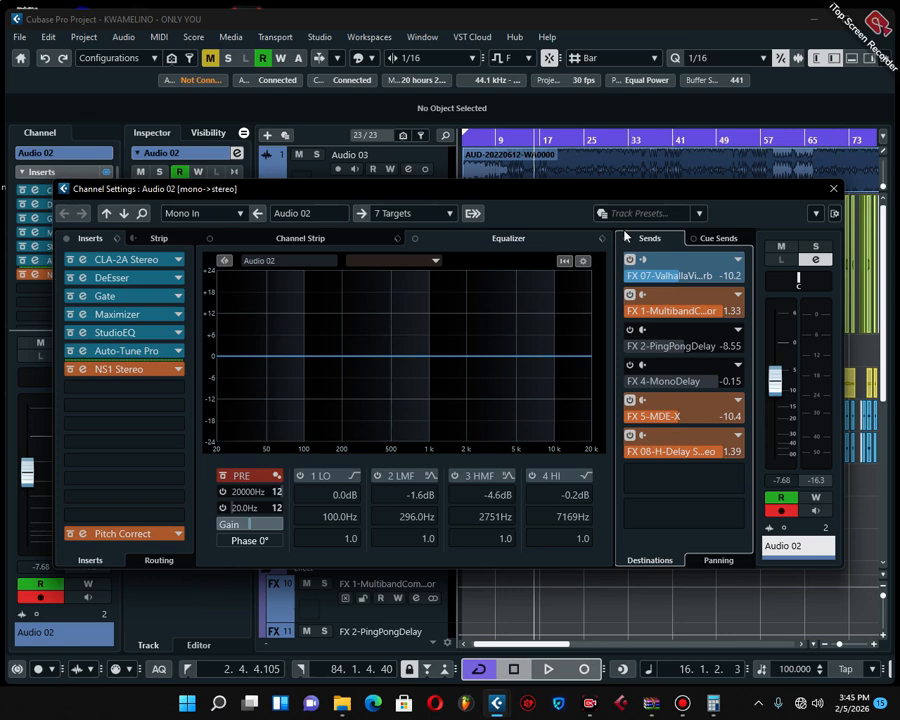
Open the H-Delay Stereo effect editor from Audio 02's FX 08 send and move its window clear of the sends
click(676, 654)
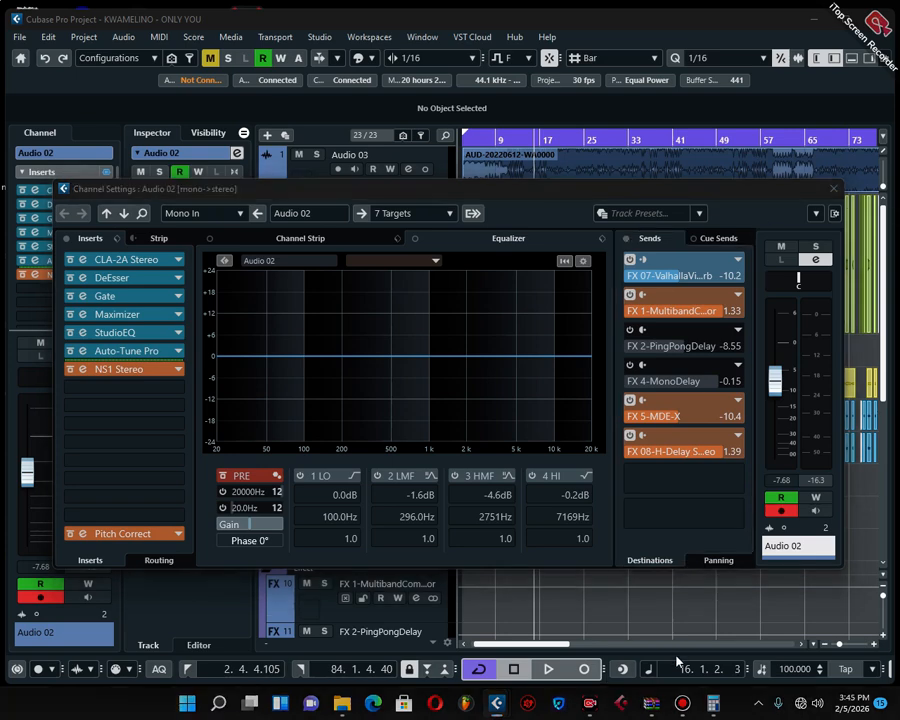
right_click(650, 445)
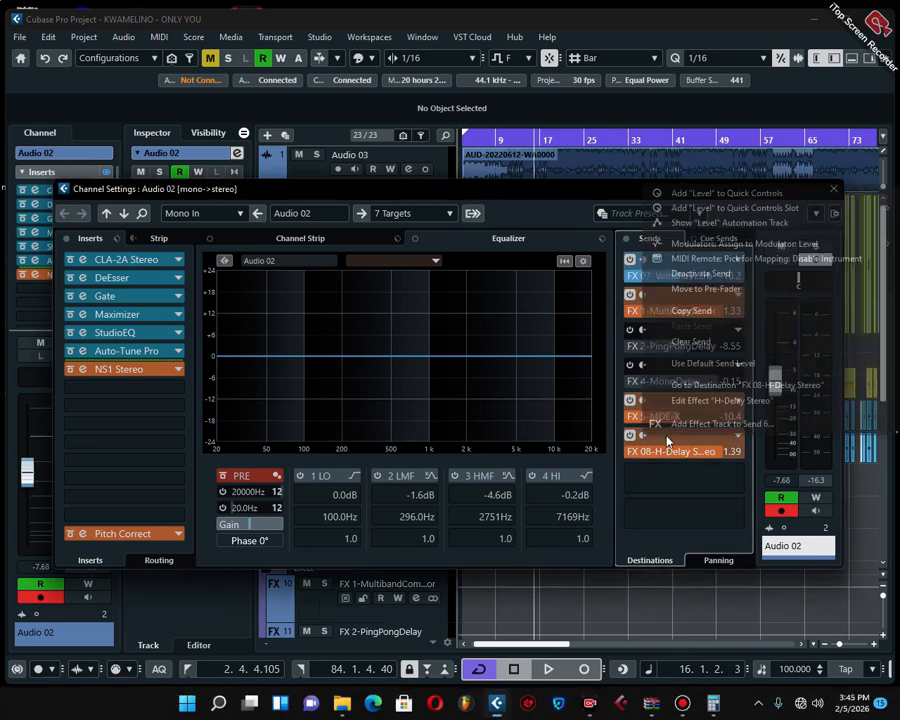
click(707, 401)
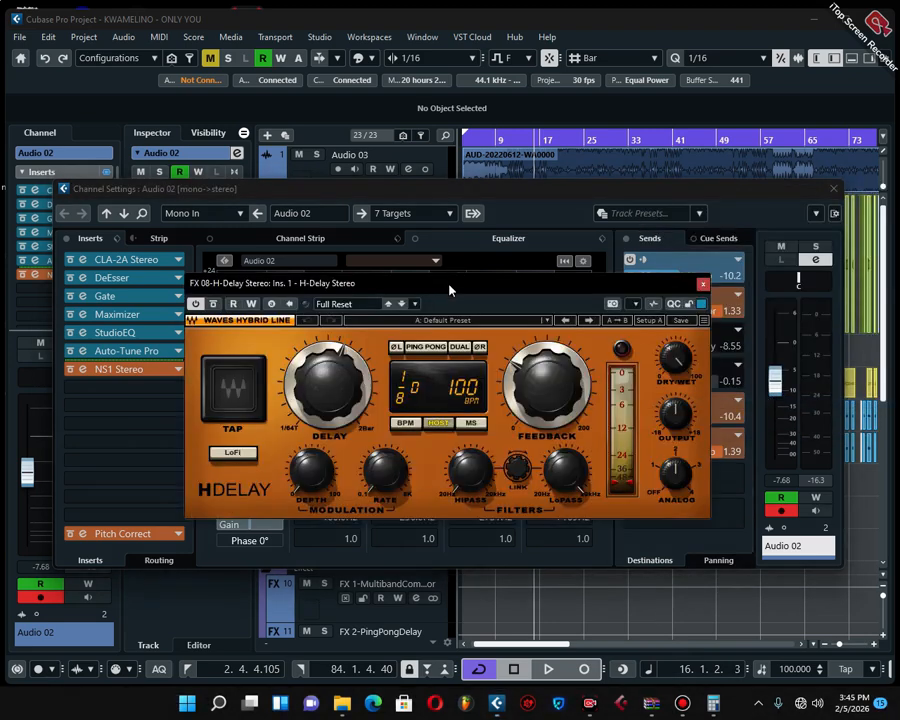
drag(450, 290, 440, 238)
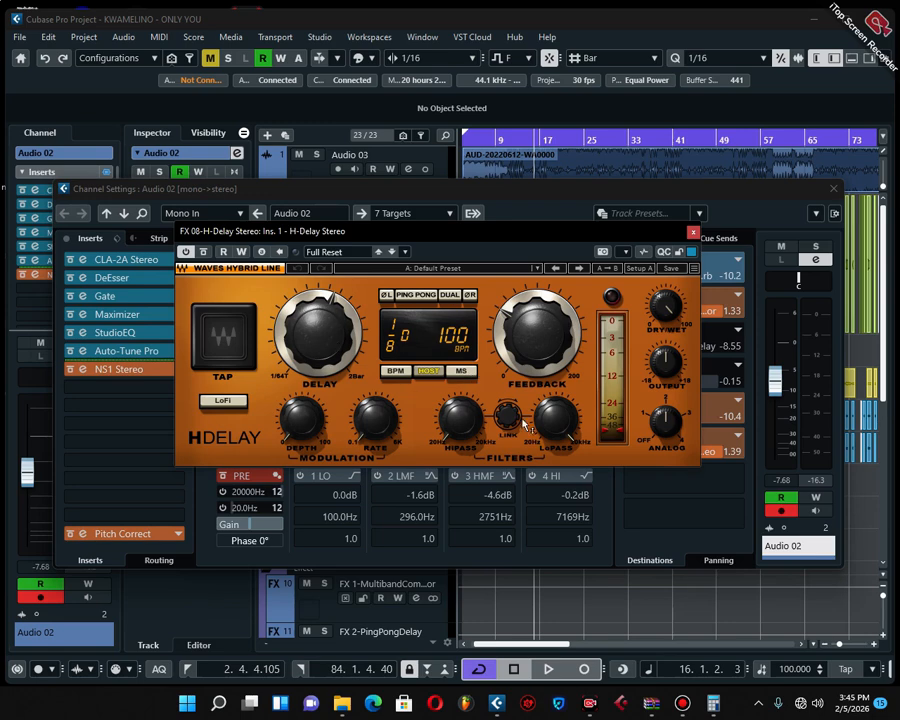
Switch to Calculator and divide 60000 by the project tempo of 100
click(713, 703)
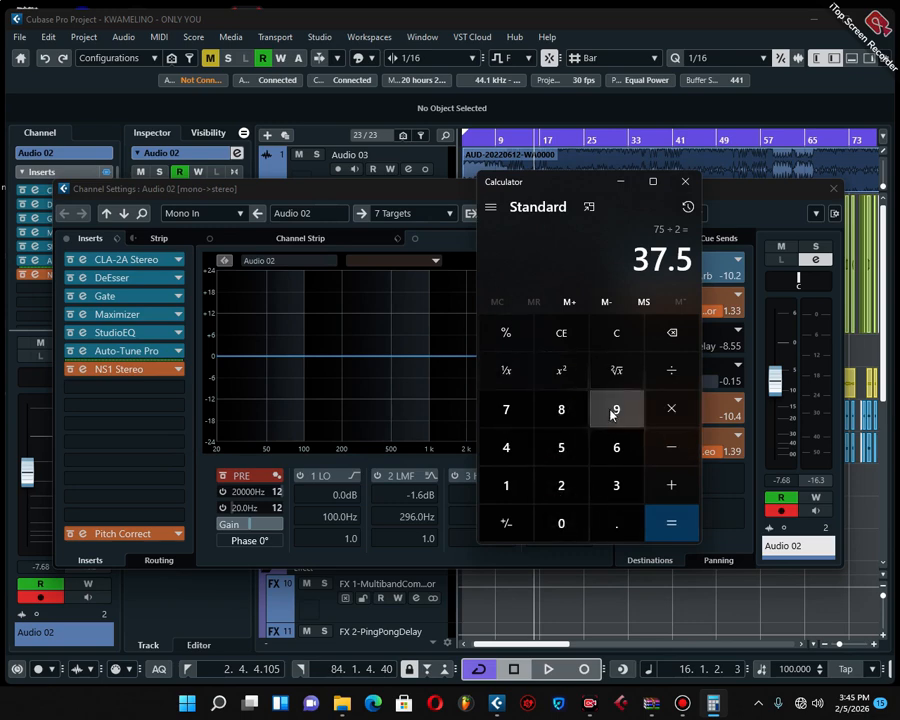
click(620, 446)
triple_click(560, 520)
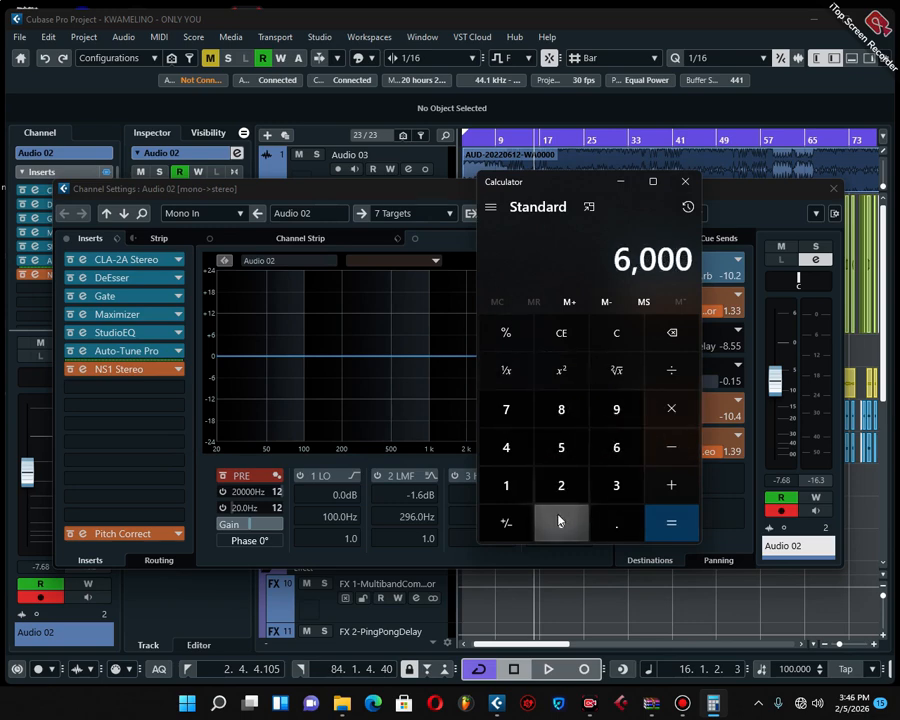
click(561, 519)
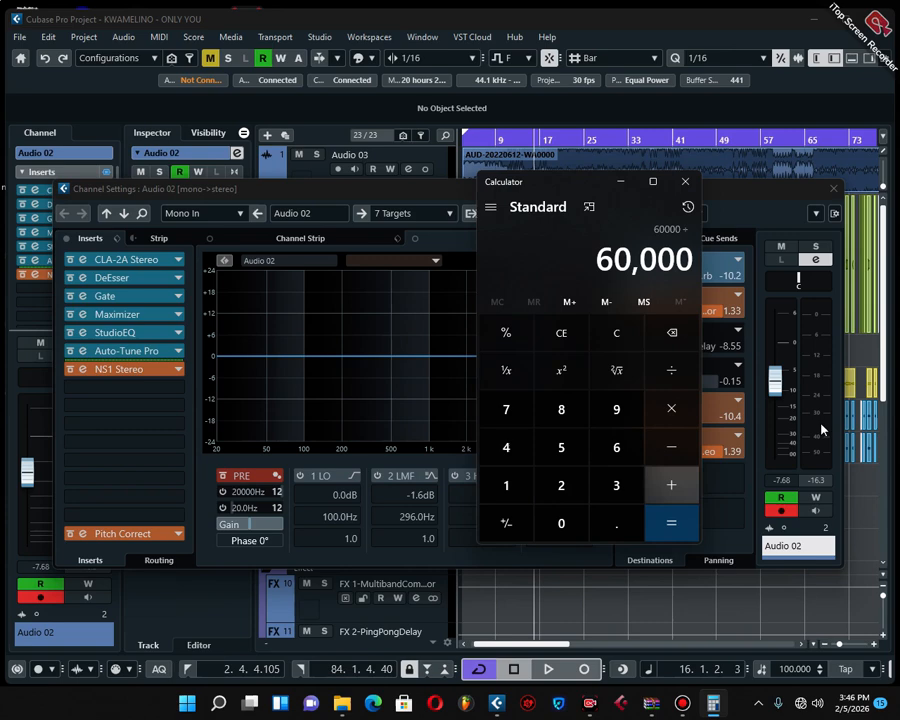
click(506, 485)
double_click(561, 523)
click(655, 530)
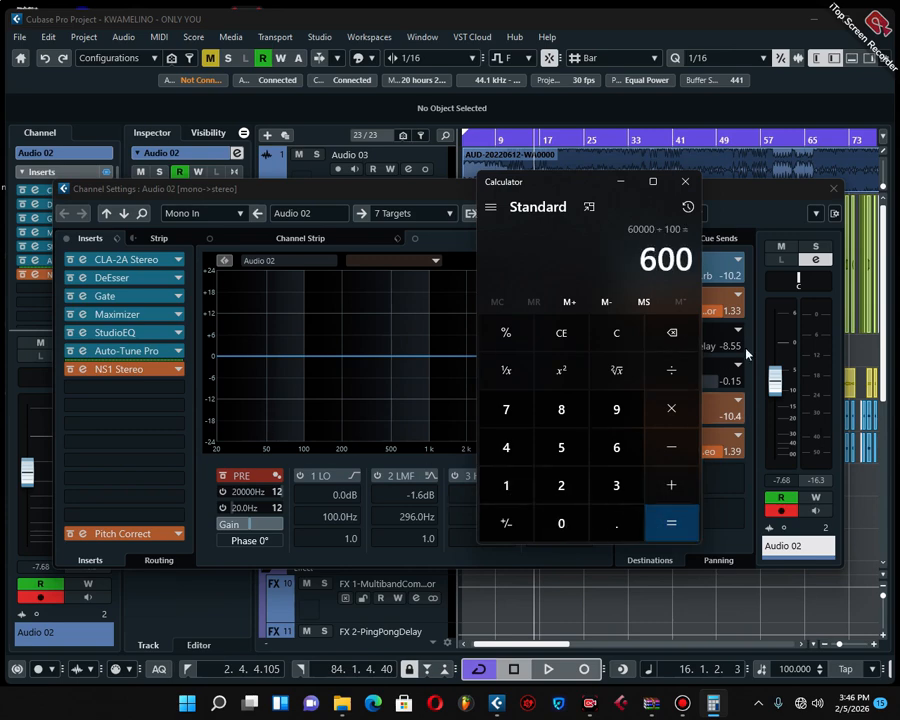
Return to Cubase's H-Delay editor, change its delay time mode to MS, and set the delay to 600 ms
click(237, 212)
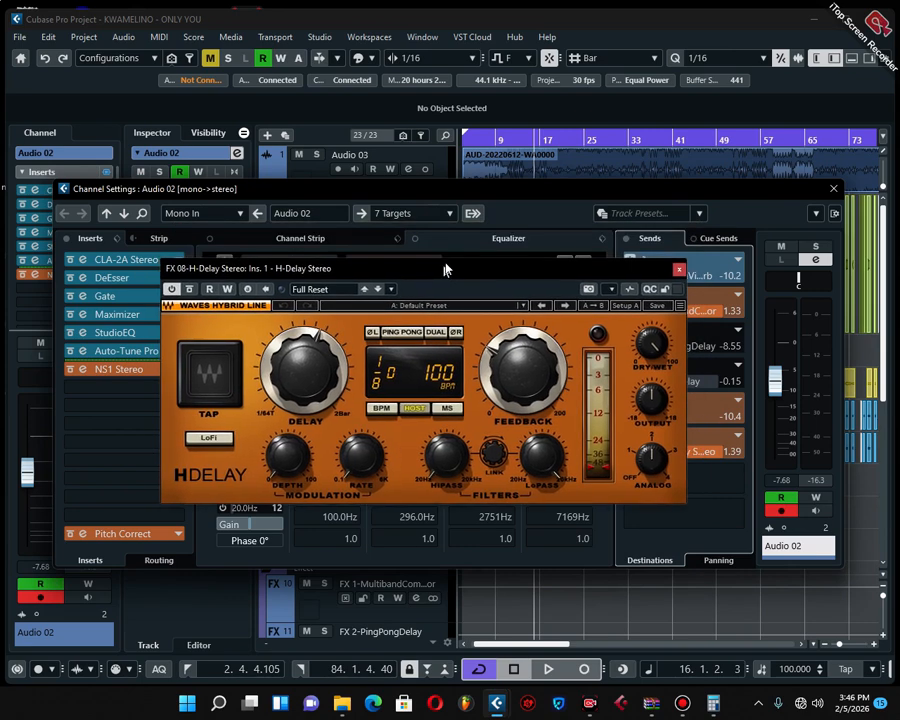
drag(458, 238, 466, 233)
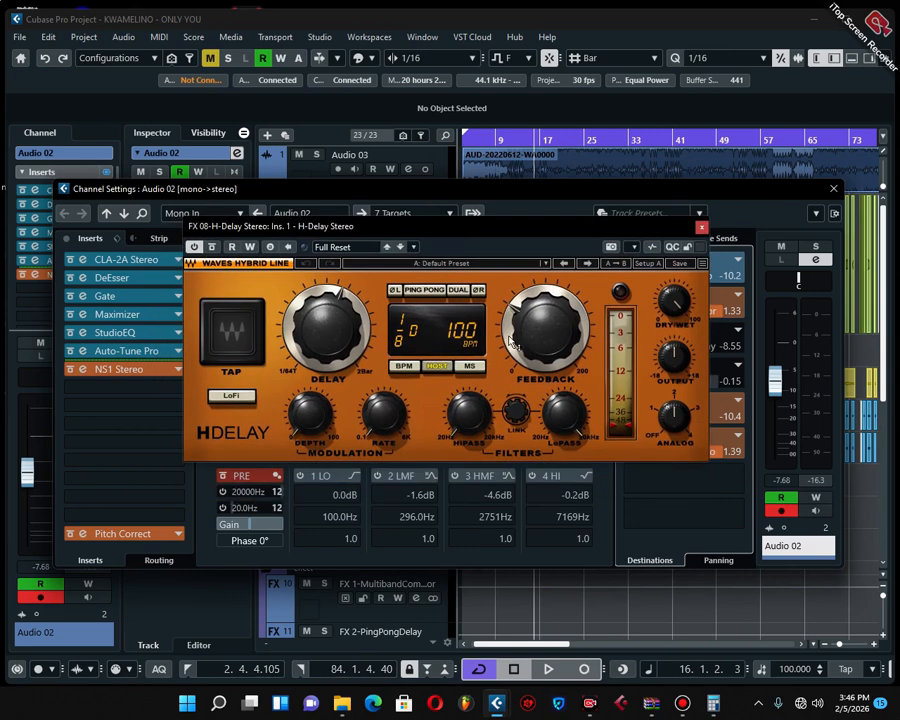
click(470, 367)
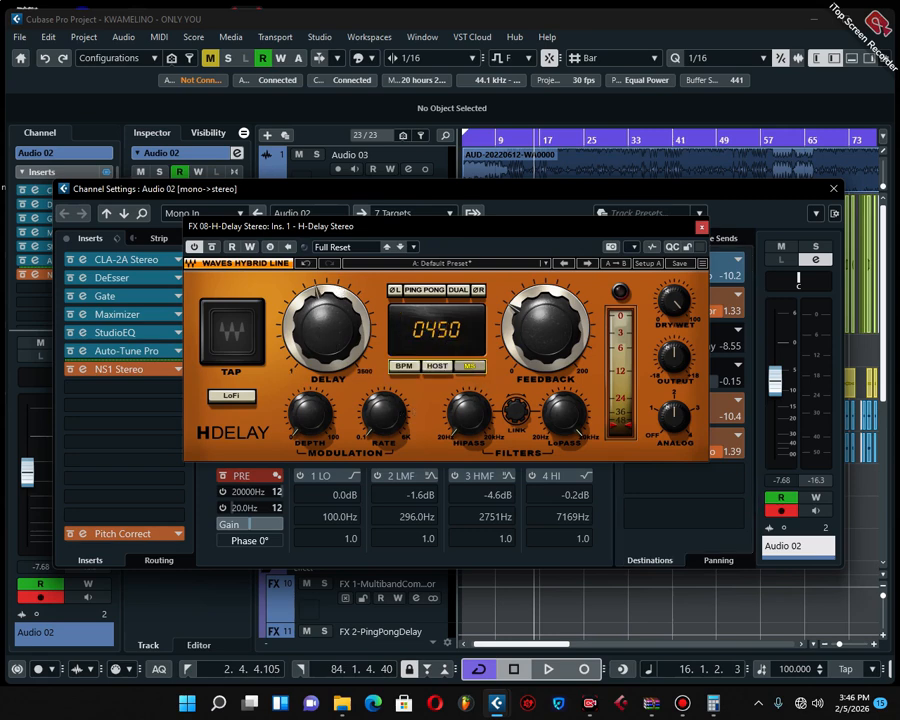
double_click(330, 341)
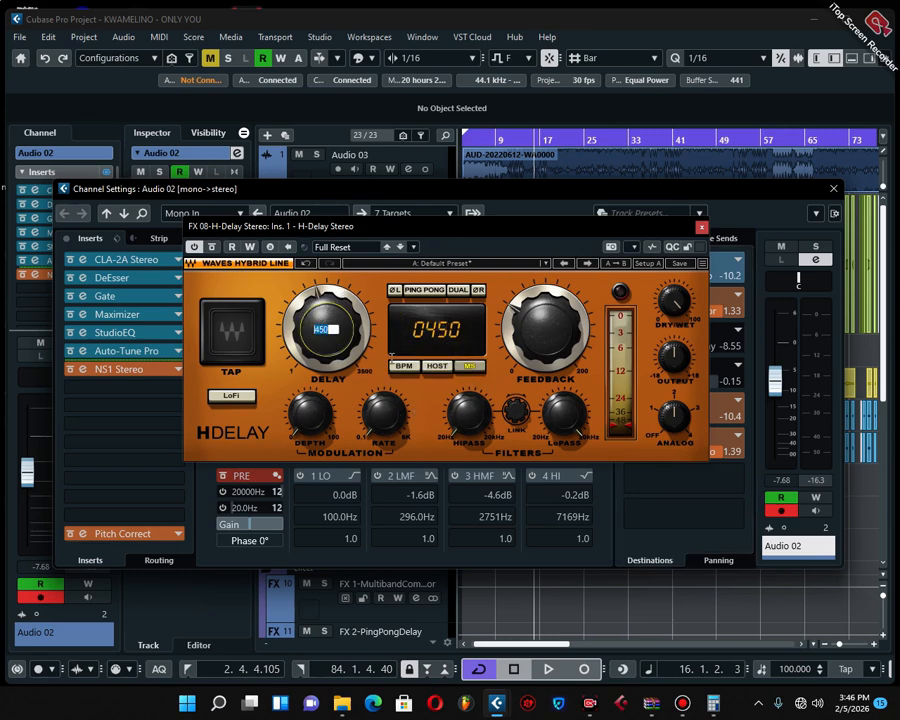
key(BackSpace)
key(Return)
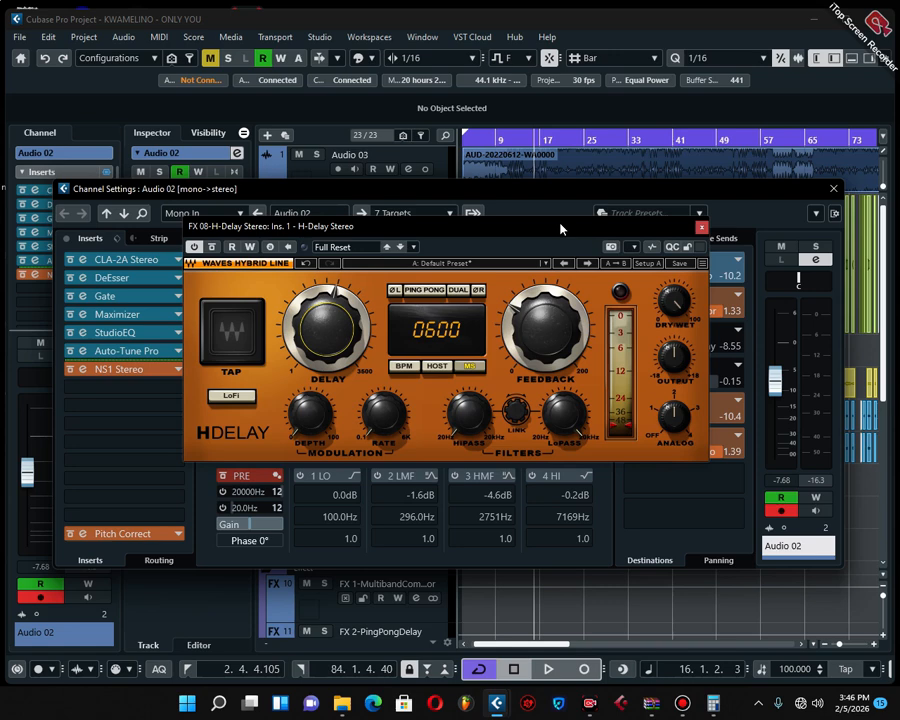
Play the song to audition the H-Delay, stop playback, and close the effect editor and Audio 02's channel settings
key(space)
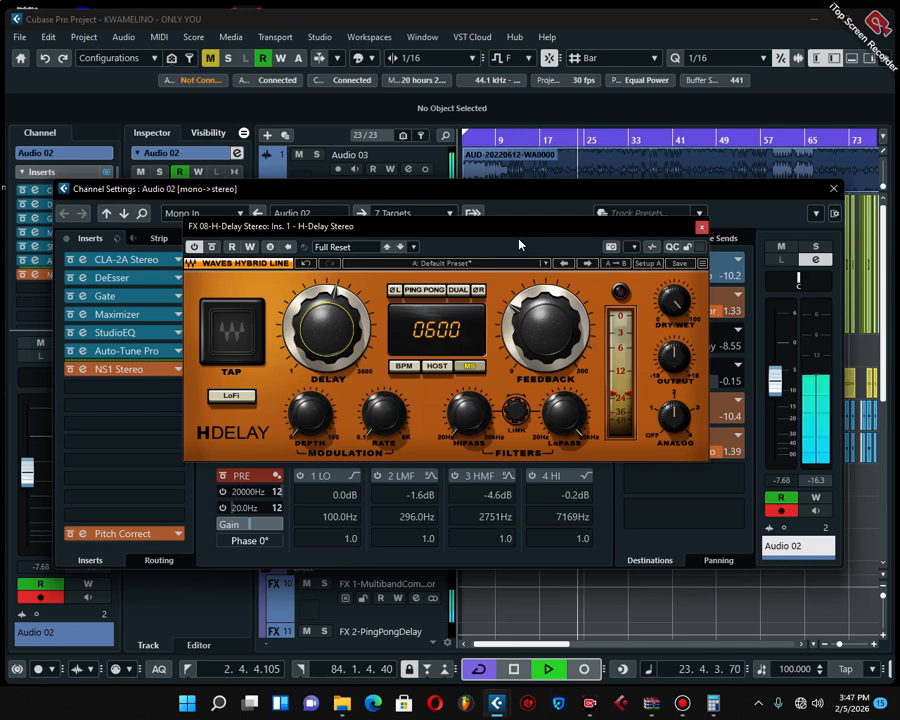
key(space)
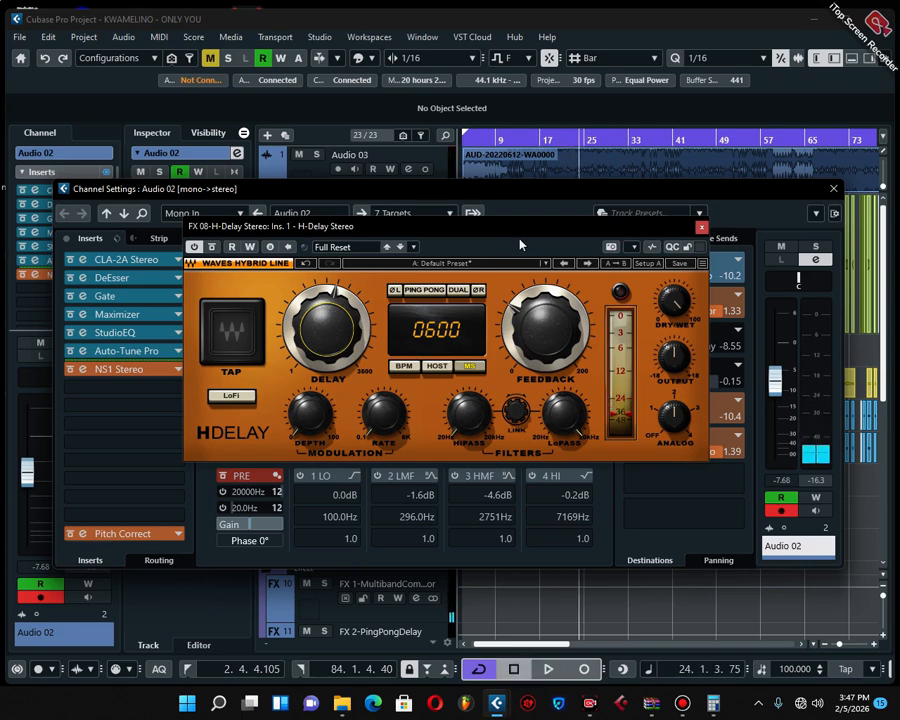
click(702, 226)
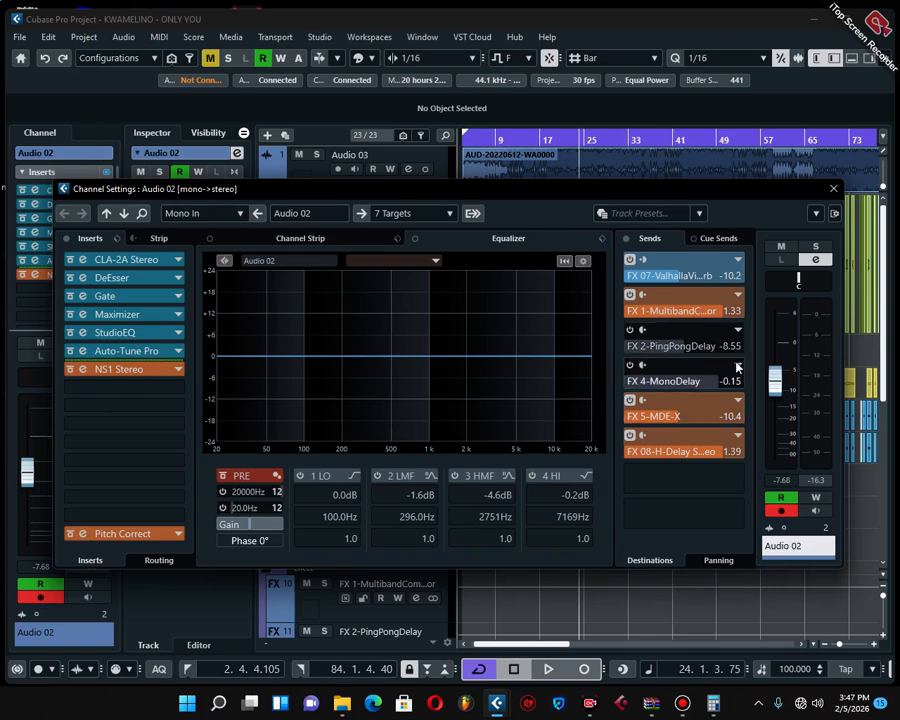
click(834, 189)
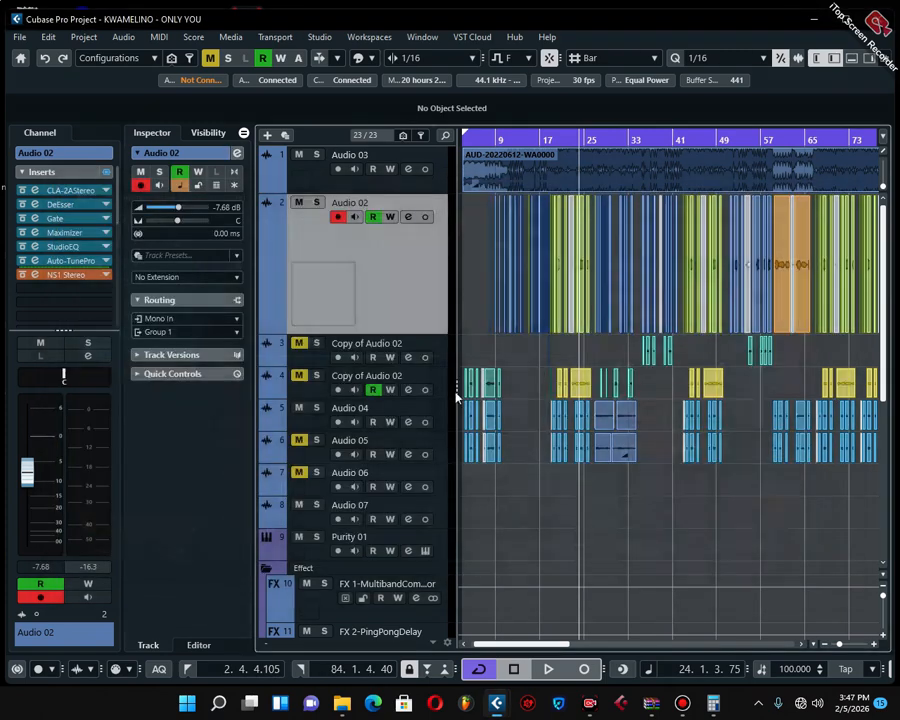
Reopen Audio 02's channel settings, set the FX 08-H-Delay Stereo send to No Bus, and close the window
click(406, 220)
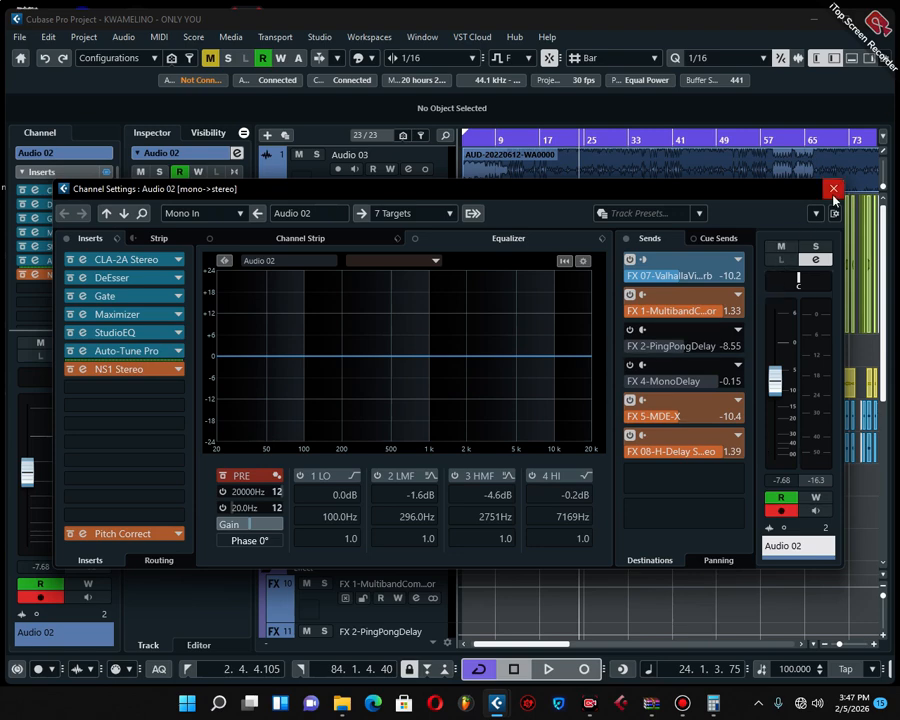
click(632, 438)
click(737, 436)
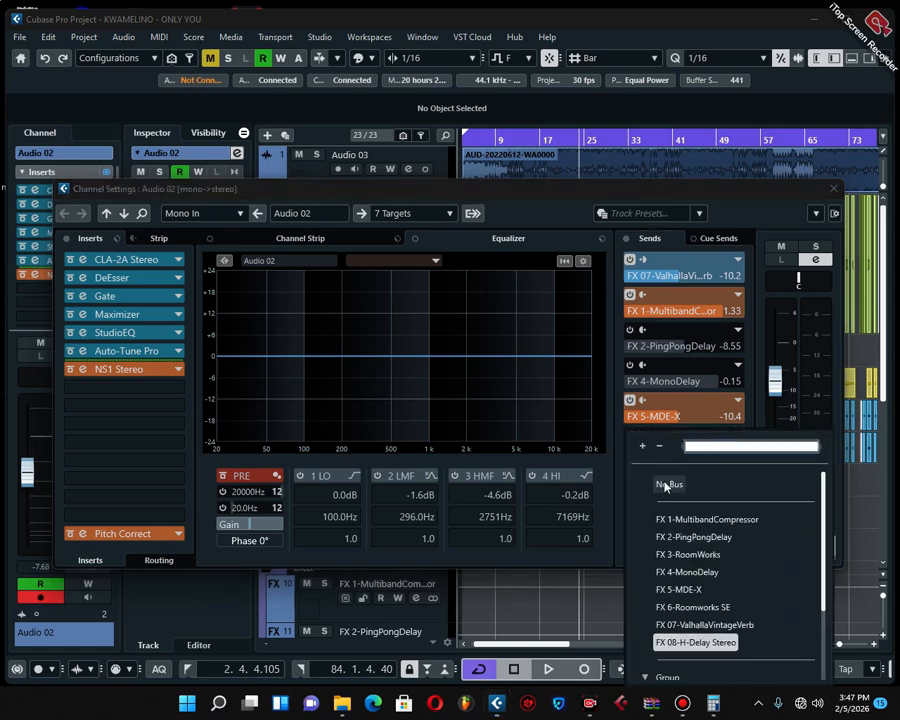
click(669, 482)
click(833, 188)
Add a stereo effect track with the PingPongDelay effect, routed to Stereo Out
right_click(360, 276)
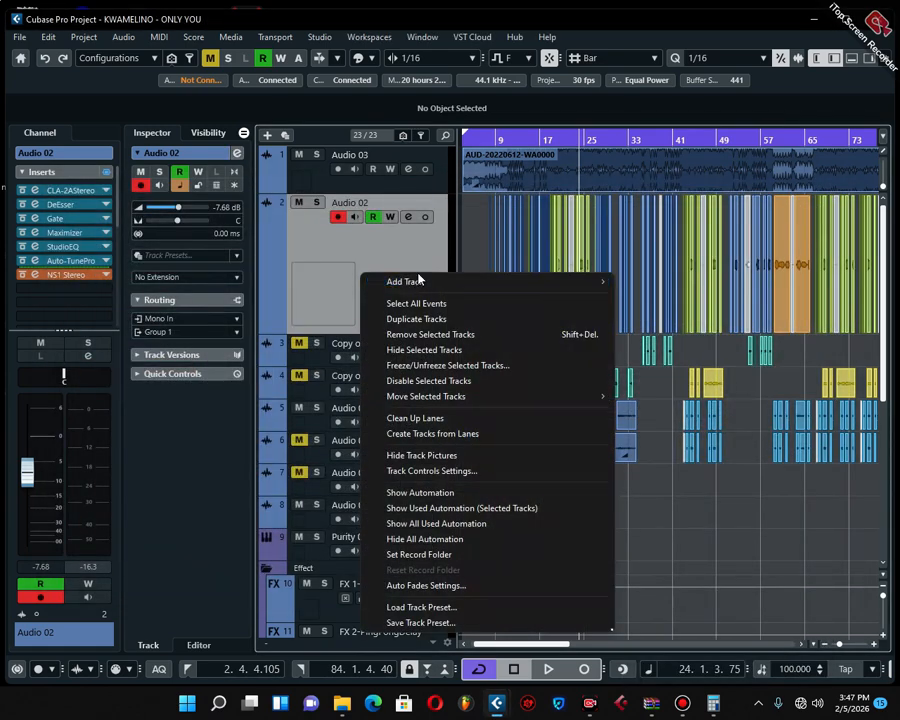
mouse_move(427, 285)
click(640, 361)
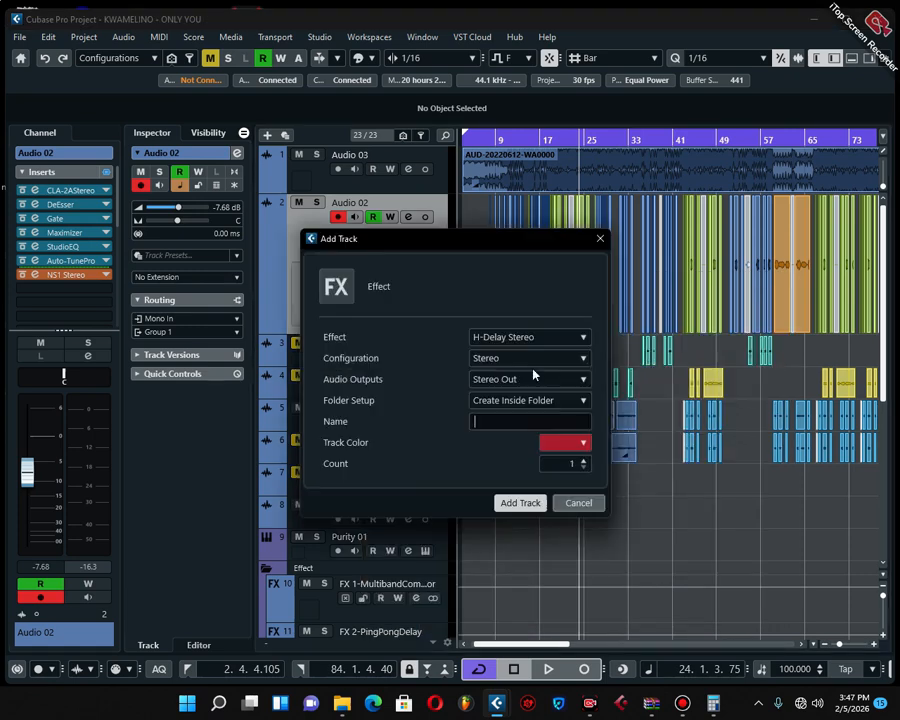
click(489, 342)
text(ping)
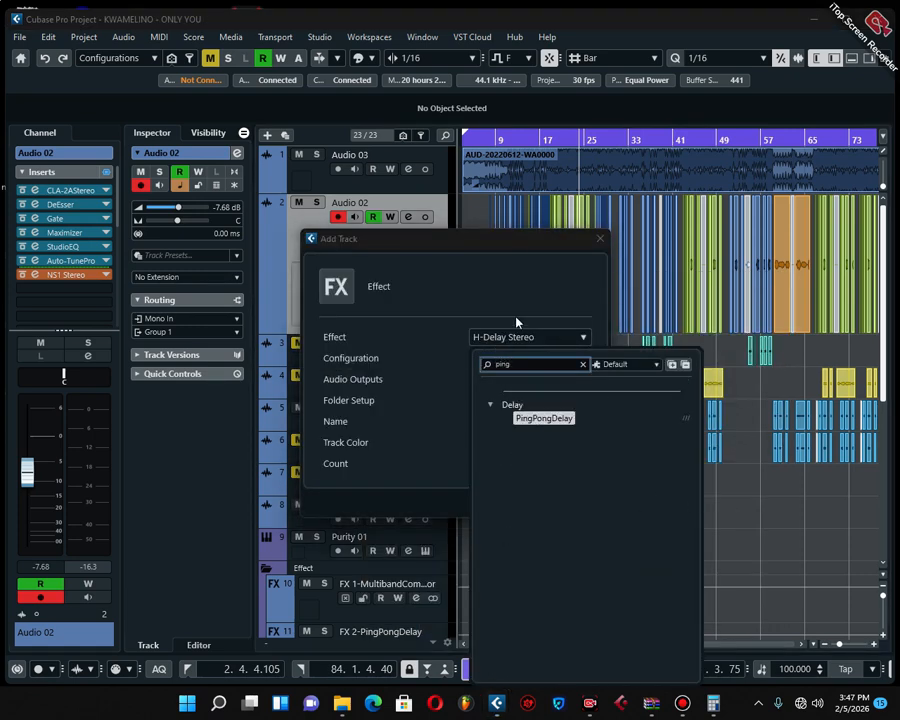
click(512, 419)
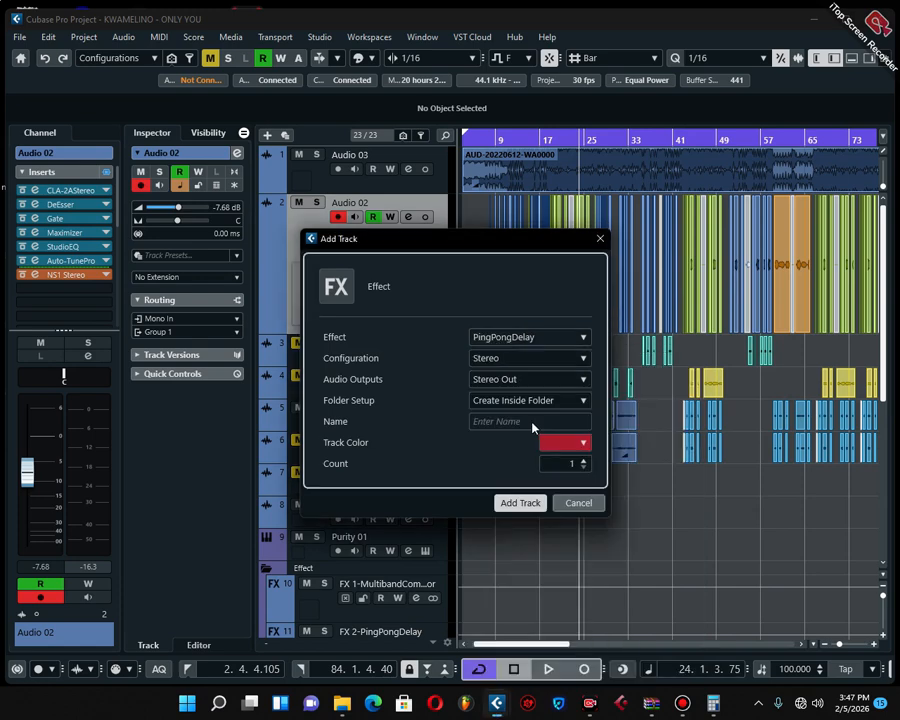
click(520, 502)
Turn off tempo sync in the new PingPongDelay, set its delay to 600 ms, and close the effect editor
drag(459, 236, 519, 242)
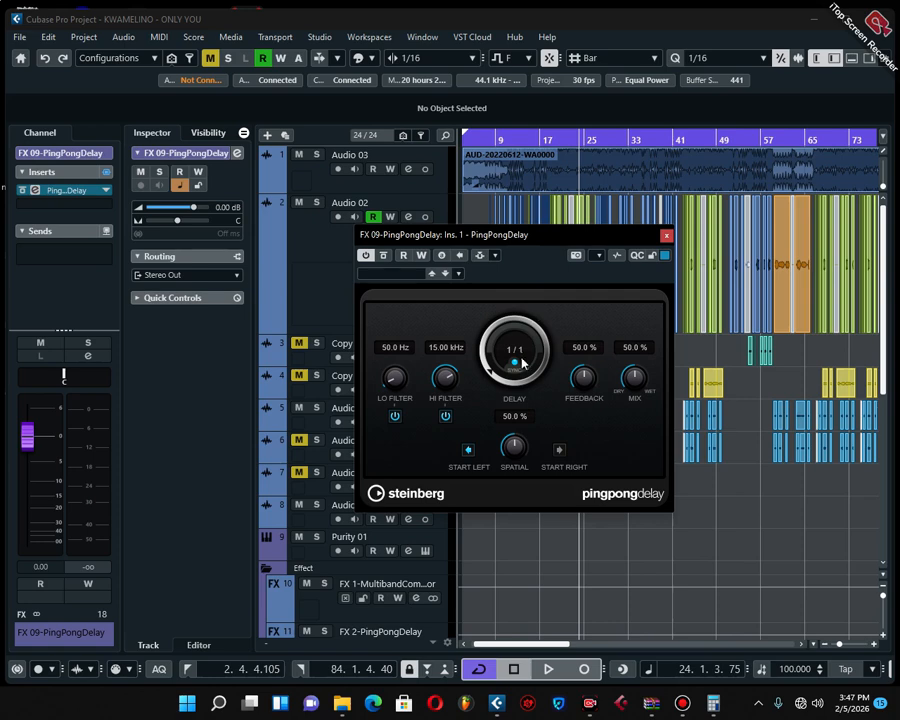
drag(520, 240, 497, 251)
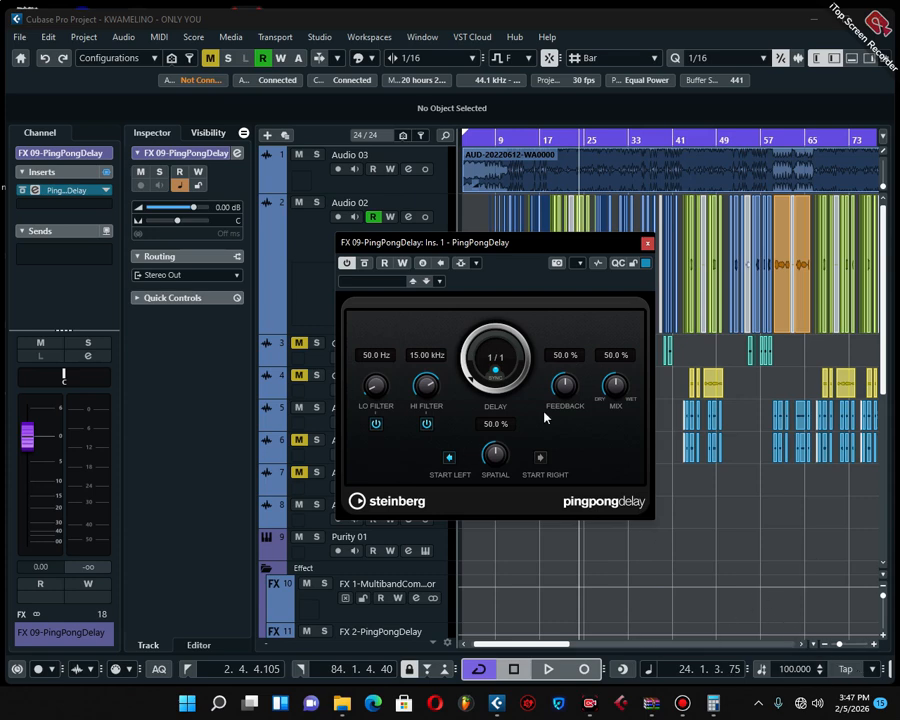
click(494, 371)
click(496, 357)
key(BackSpace)
text(600)
key(Return)
click(648, 243)
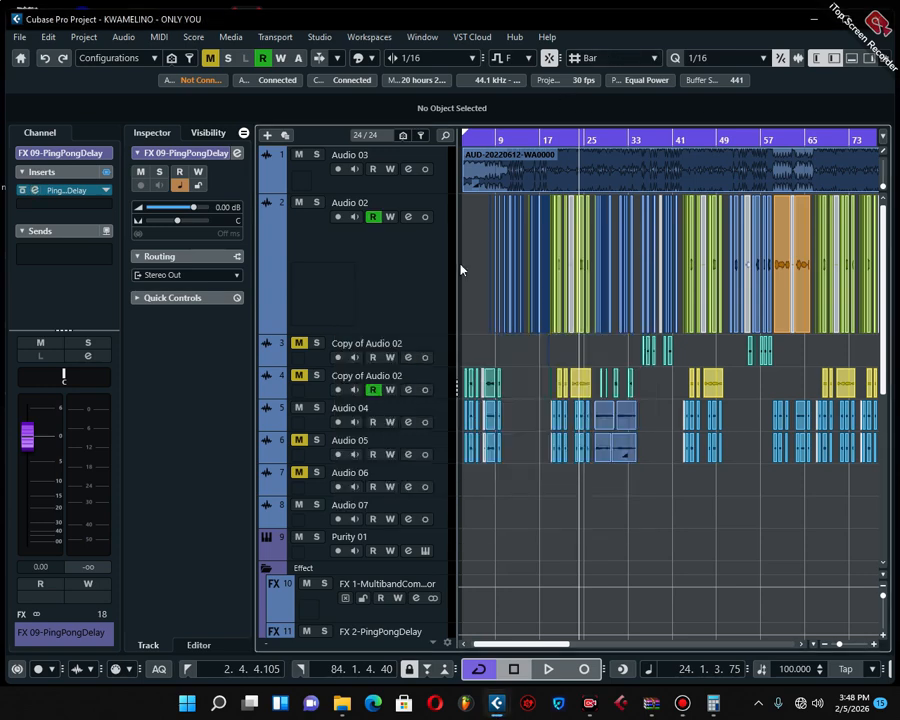
Route Audio 02's sixth send to FX 09-PingPongDelay and activate it
click(408, 218)
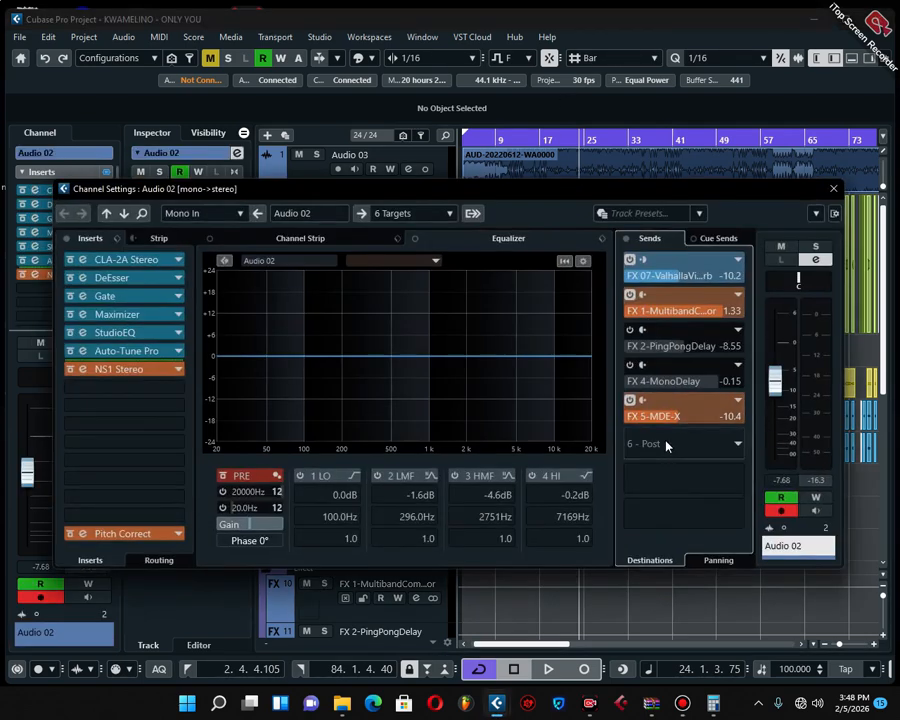
click(665, 445)
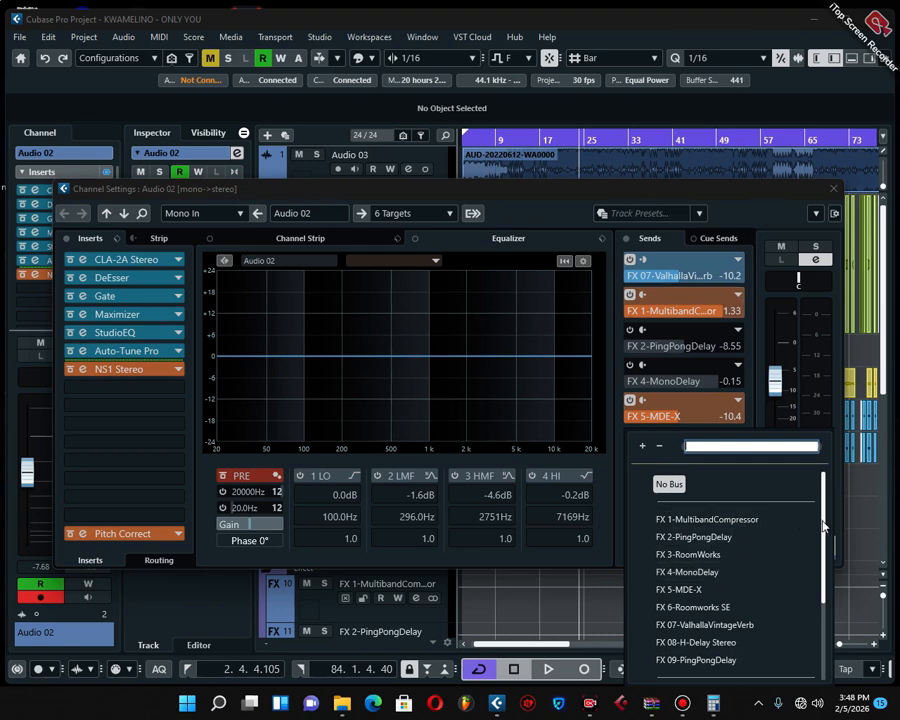
scroll(815, 560, down, 3)
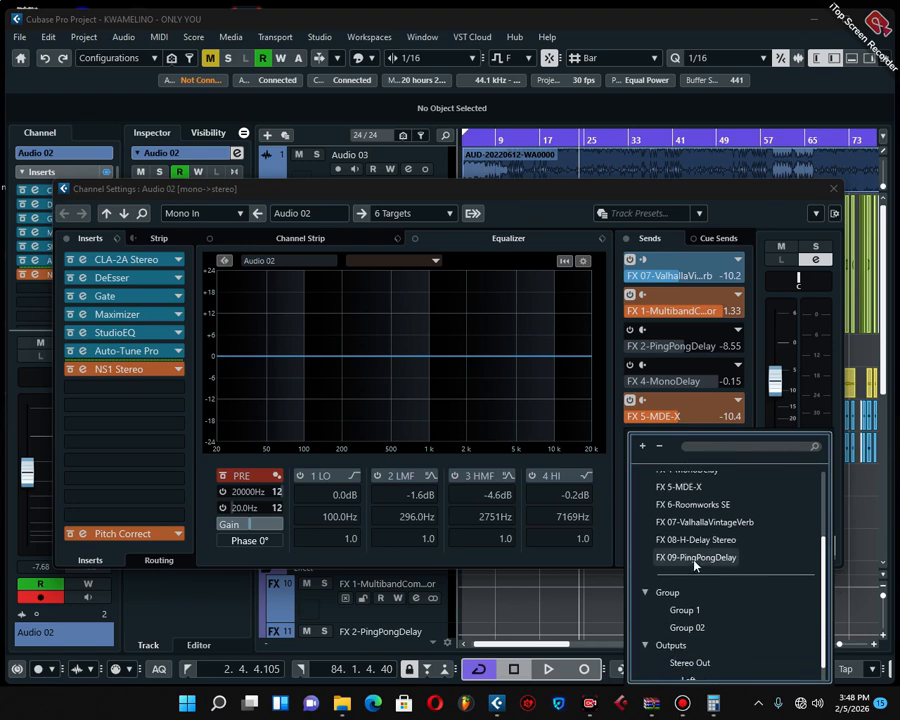
click(696, 554)
click(630, 436)
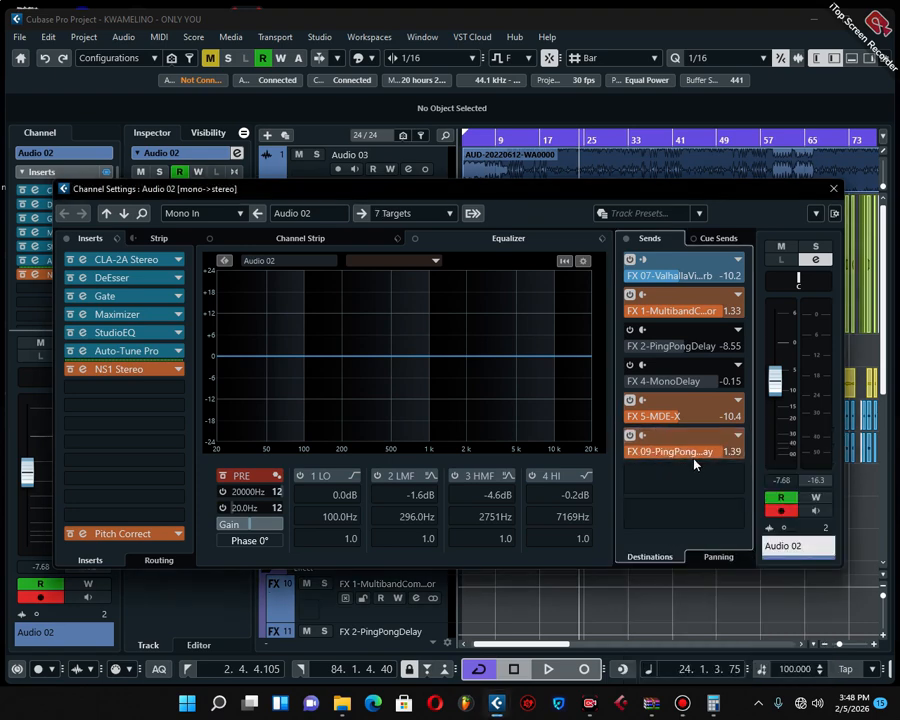
Start playback, move the channel settings clear of the track list, and mute the Audio 04 track
key(space)
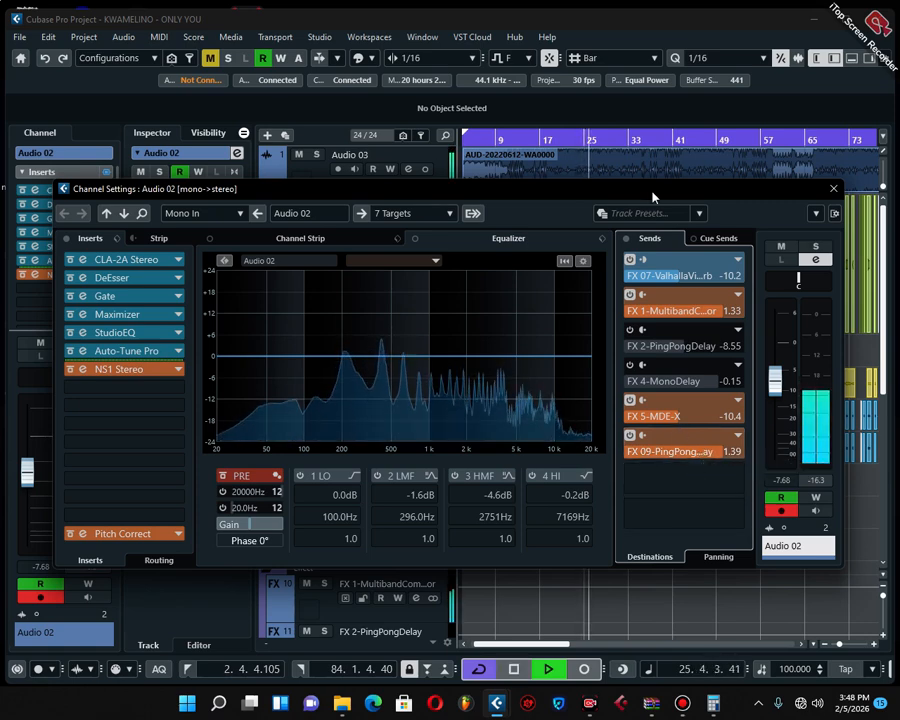
drag(651, 199, 664, 542)
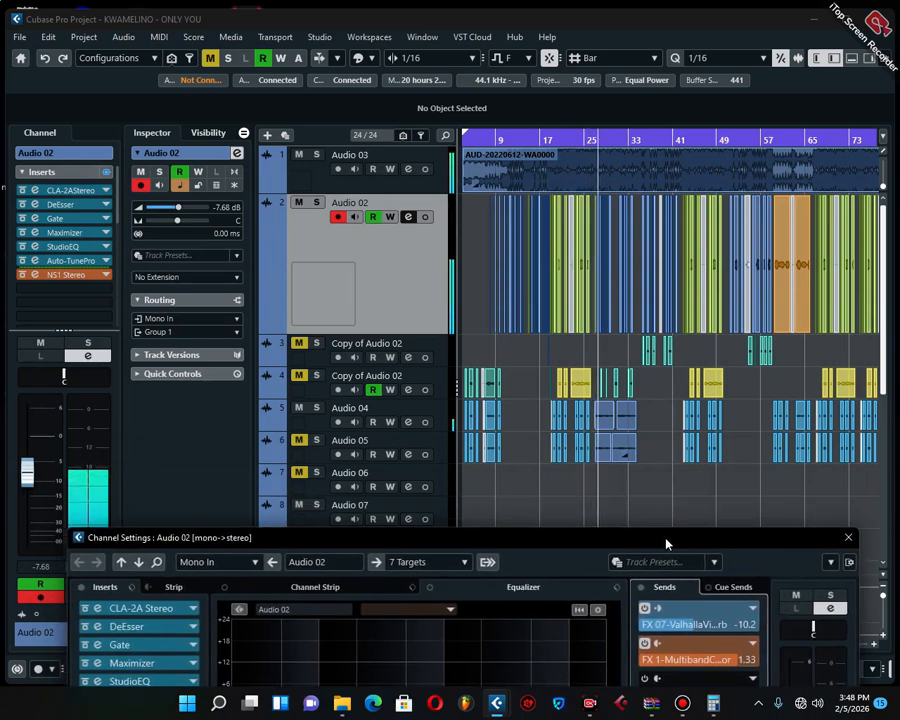
drag(664, 542, 656, 501)
click(302, 411)
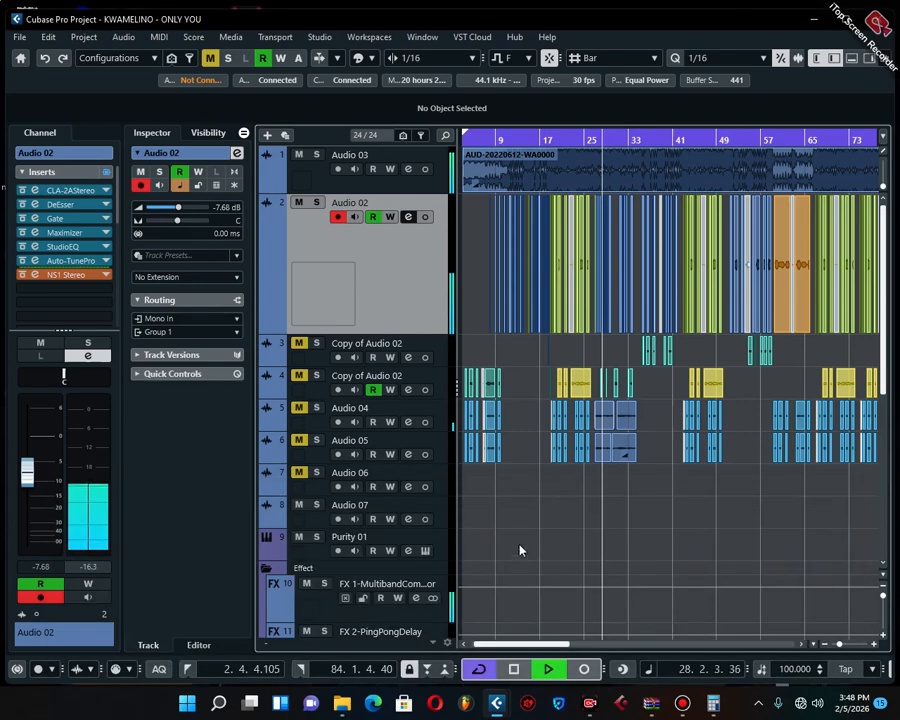
Stop playback and open the PingPongDelay editor from the FX 09 send in Audio 02's channel settings, moving its window aside
click(407, 216)
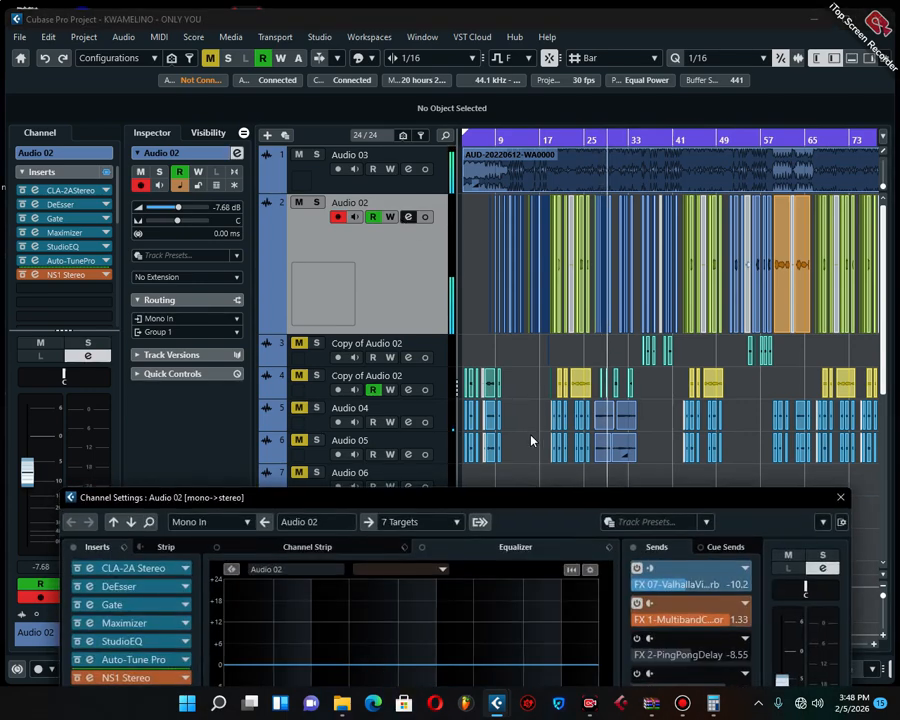
drag(533, 499, 481, 216)
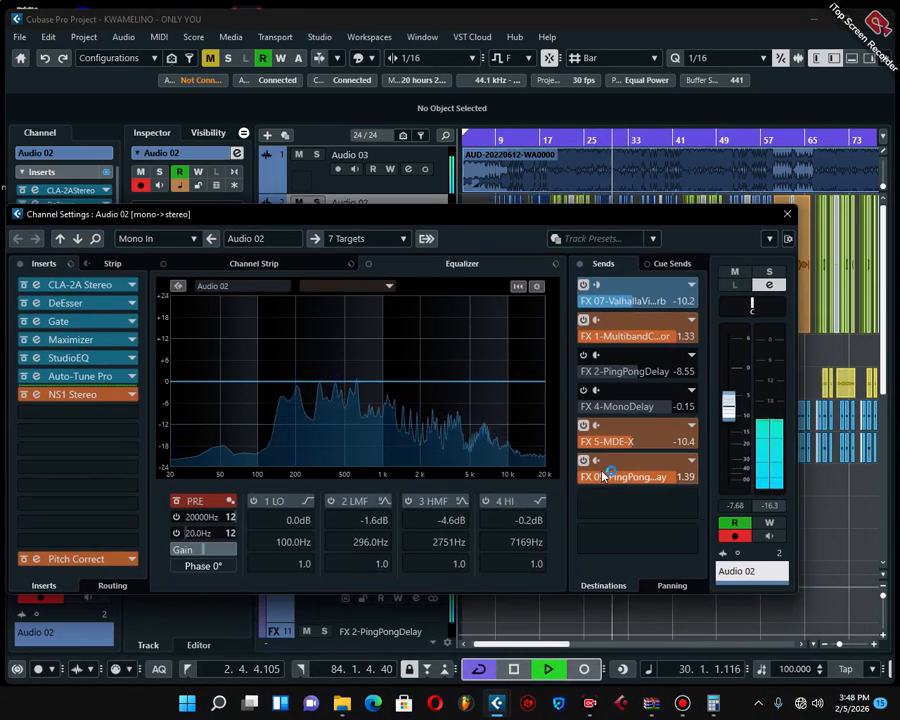
key(space)
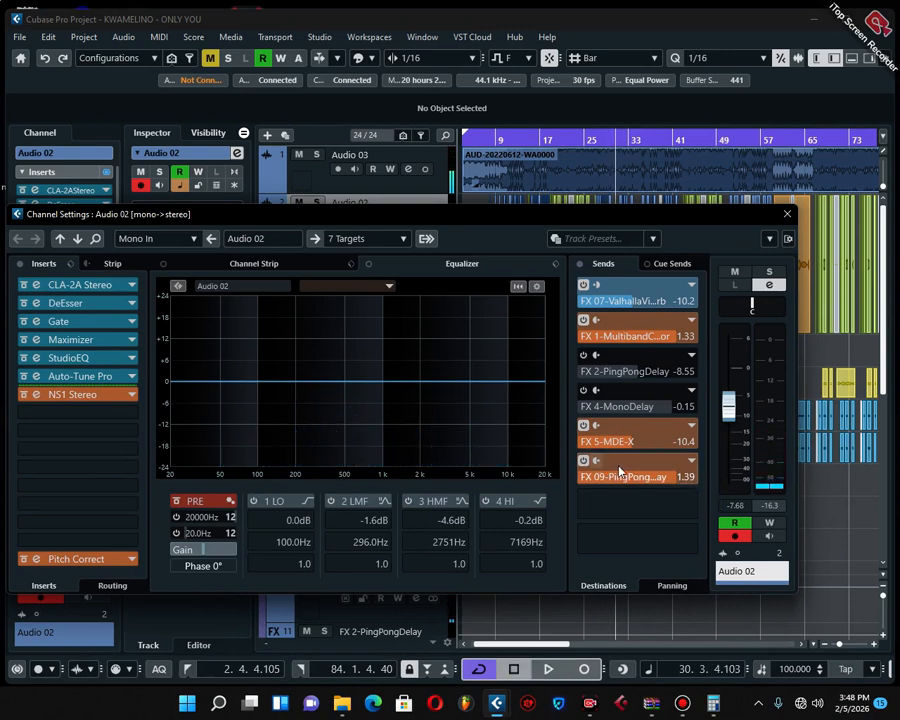
right_click(625, 468)
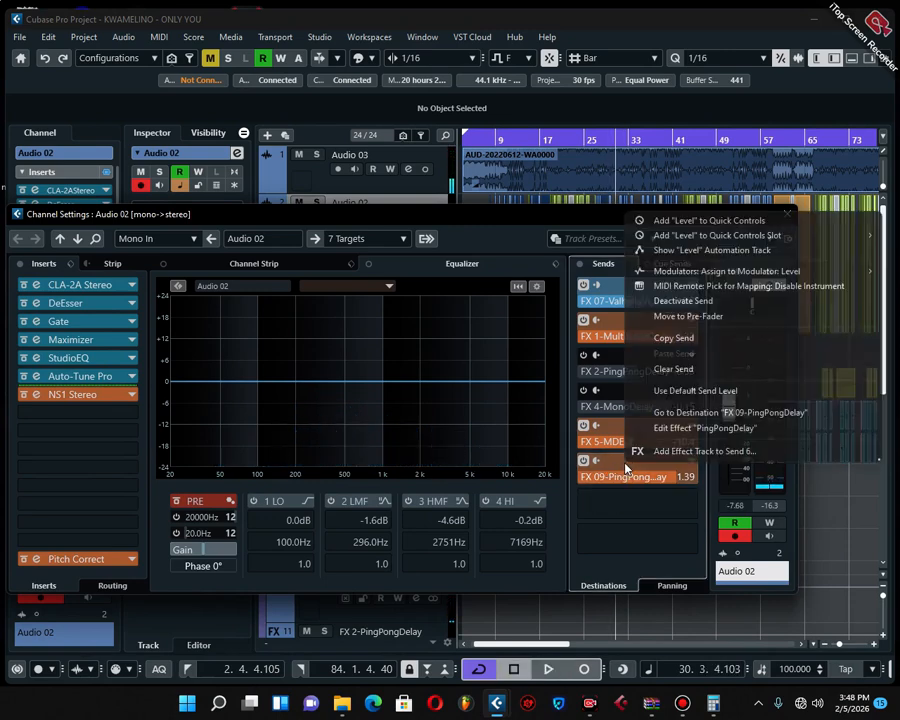
click(677, 438)
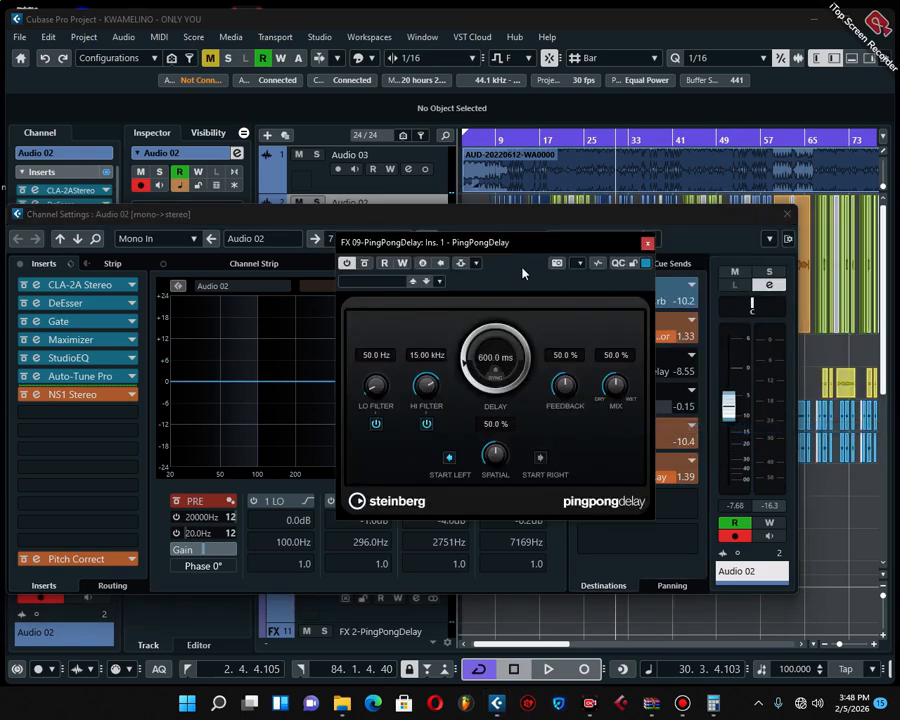
drag(492, 242, 565, 318)
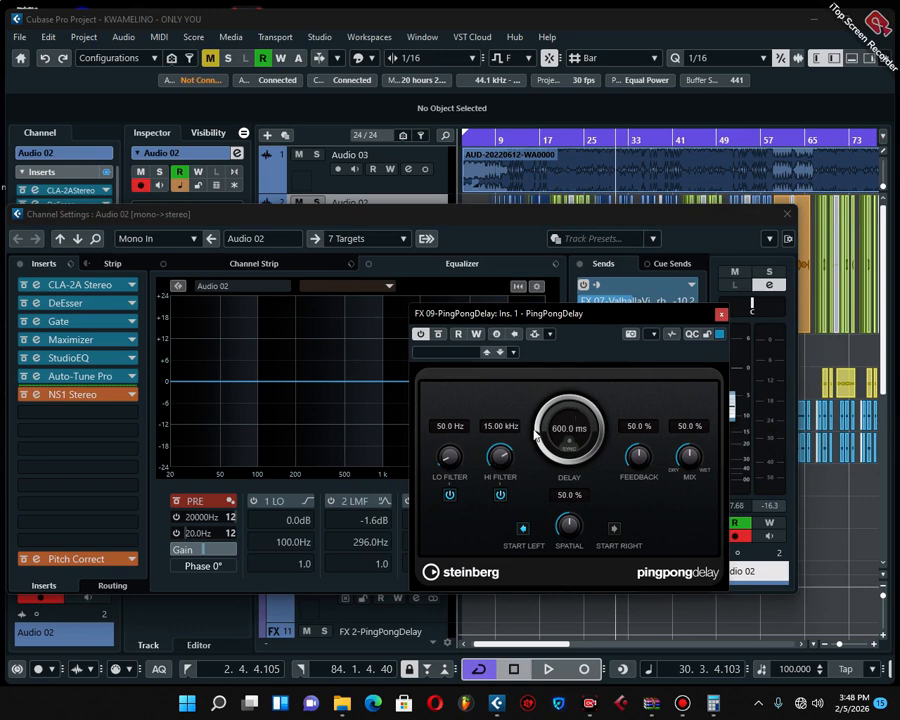
Turn on tempo sync in the FX 09 PingPongDelay, set its delay to 1/4, and close the effect editor
click(570, 443)
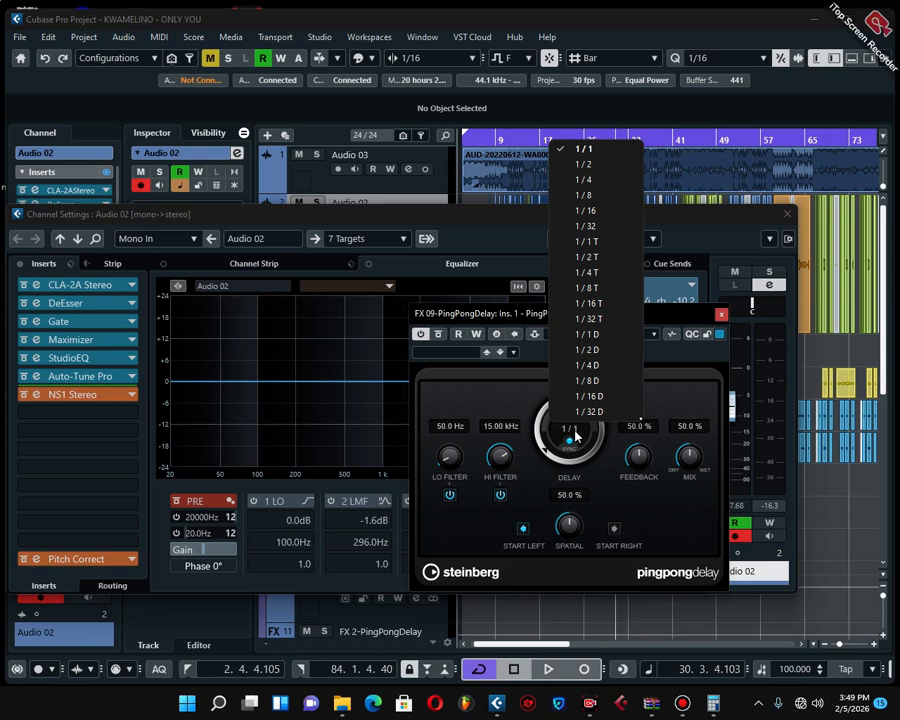
click(604, 183)
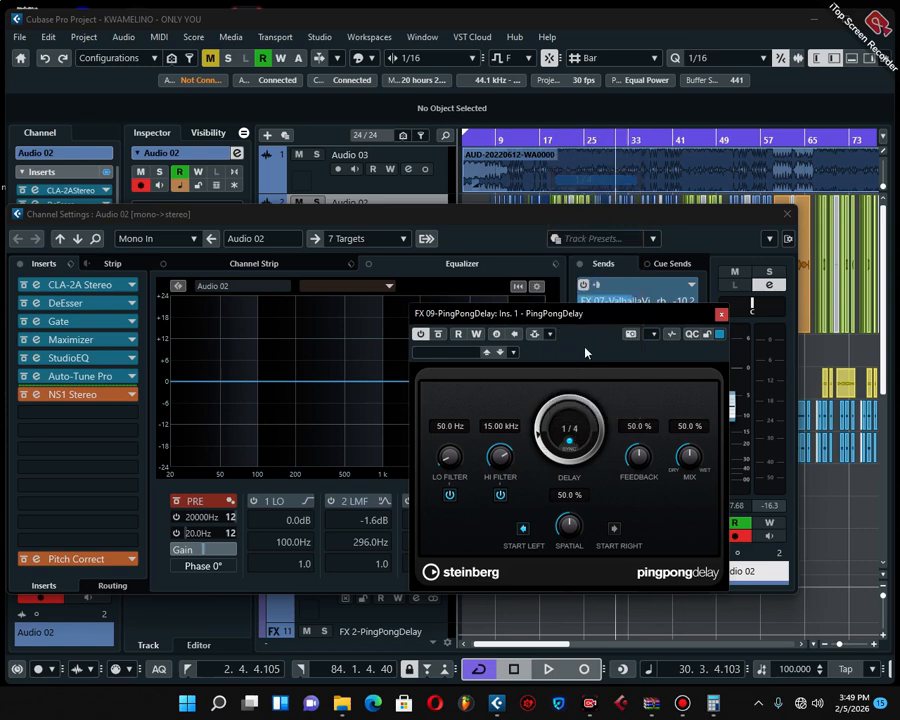
click(570, 428)
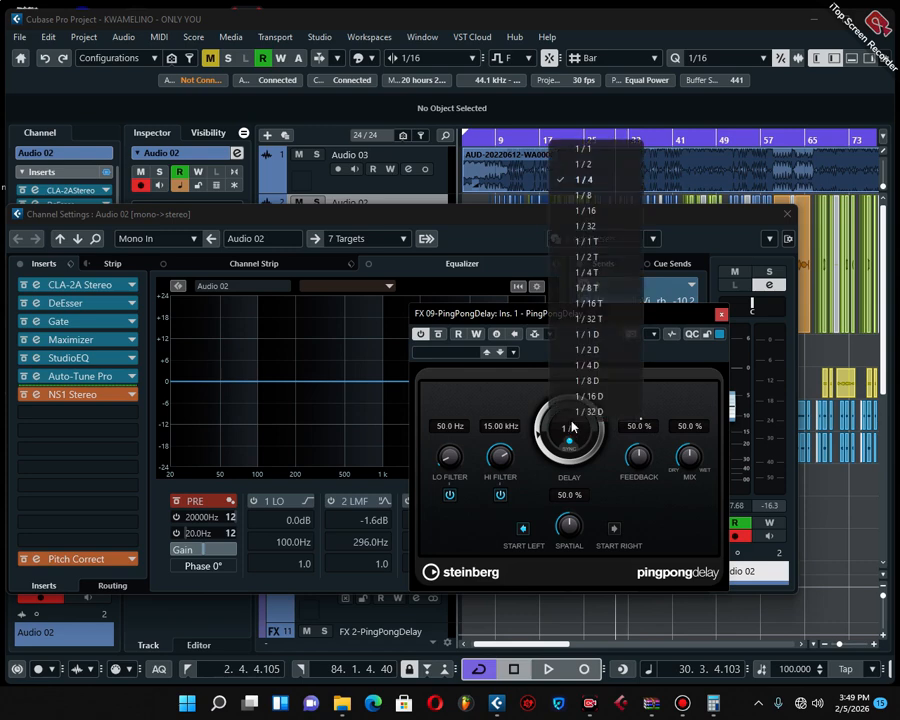
click(507, 370)
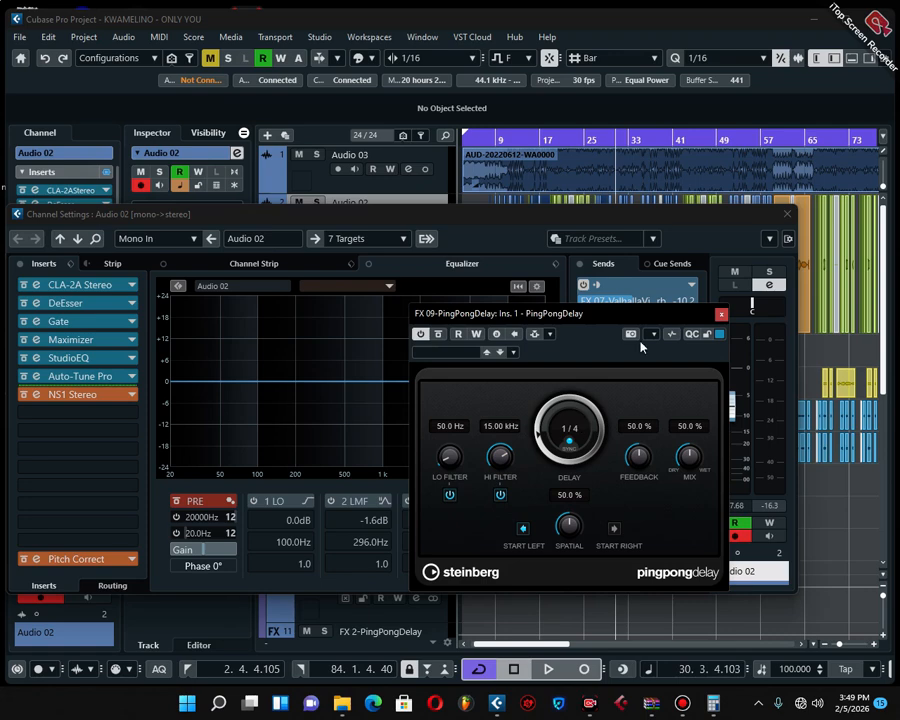
click(722, 314)
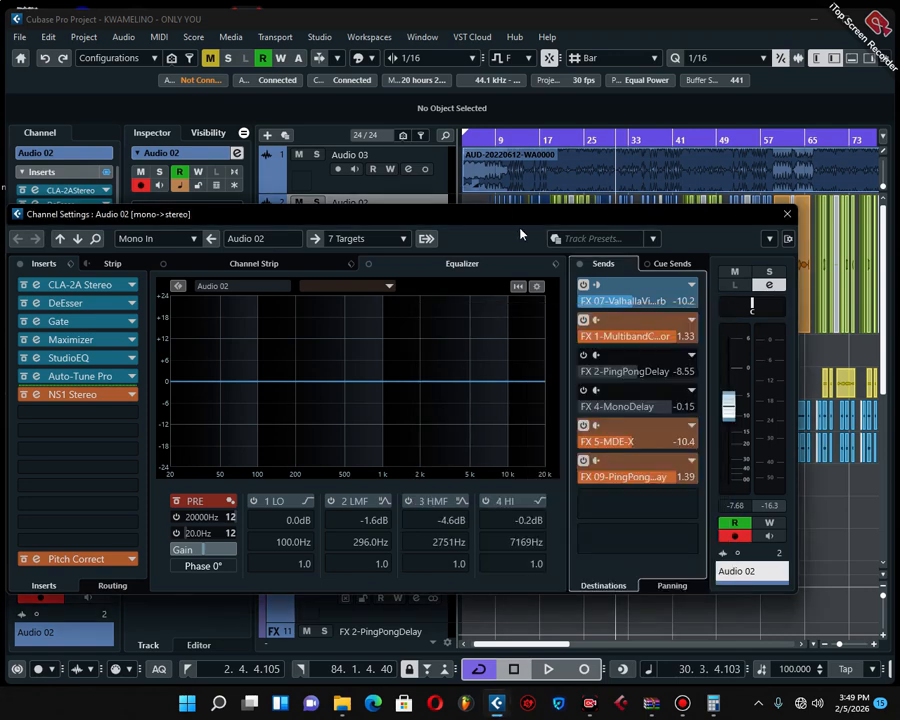
Audition the synced delay, reopen the PingPongDelay editor from Audio 02's FX 09 send, and move its window clear of the channel fader
key(space)
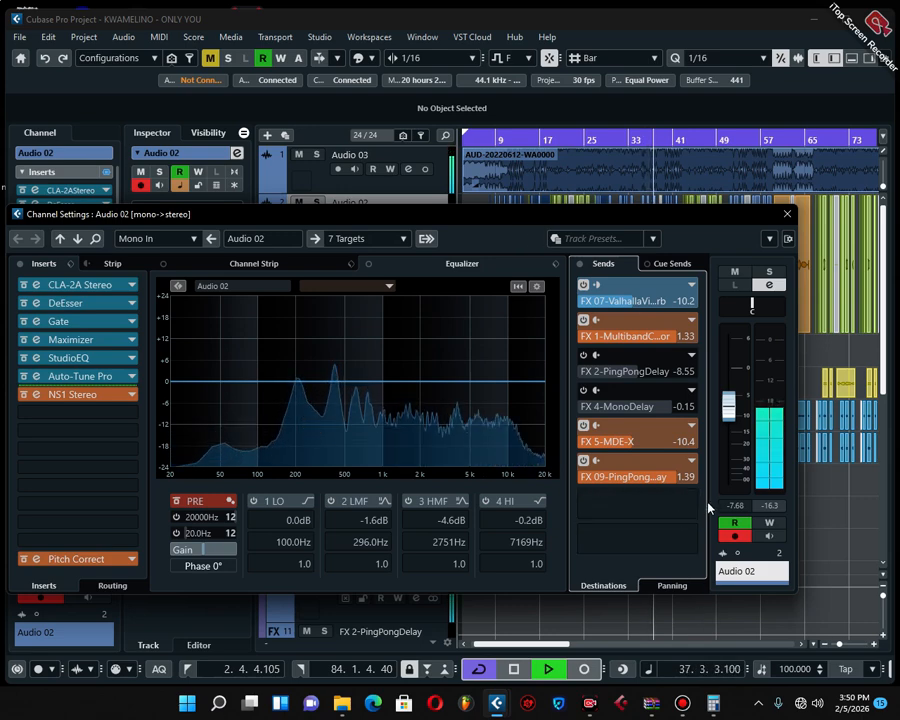
right_click(640, 476)
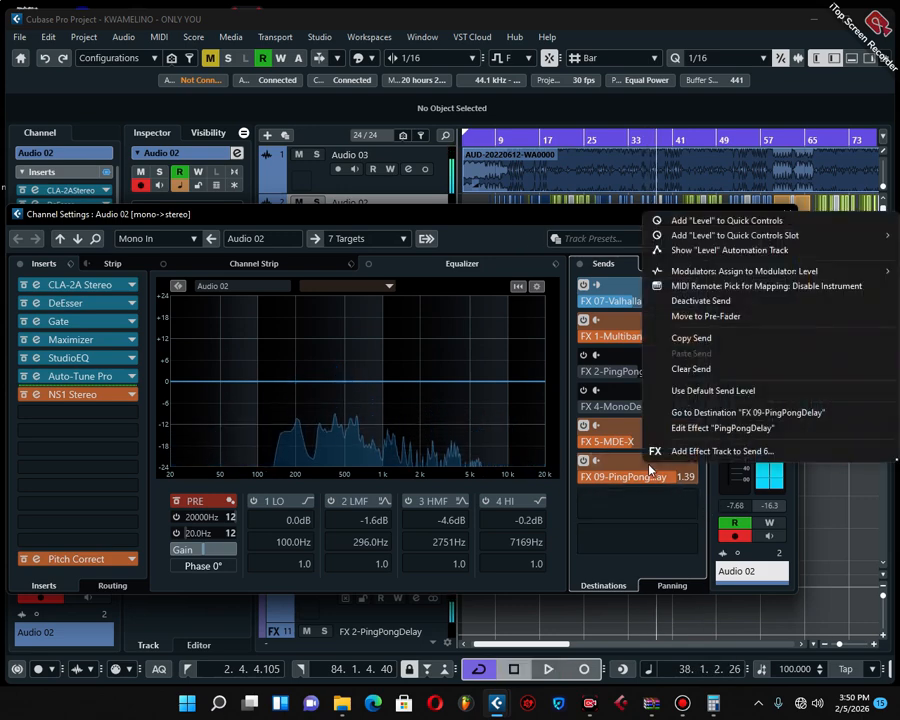
click(750, 430)
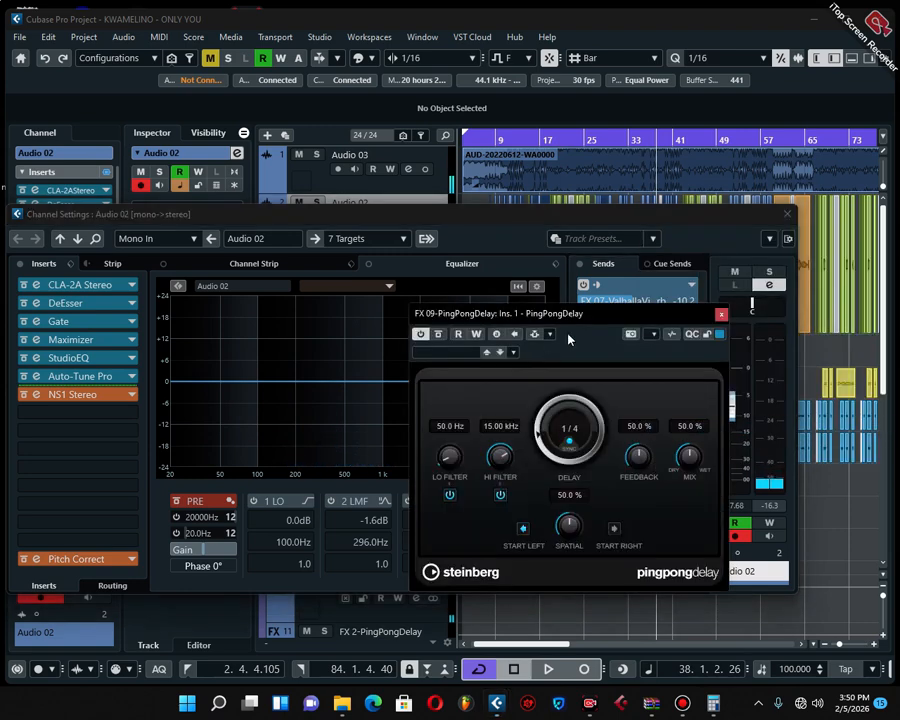
drag(575, 325, 425, 252)
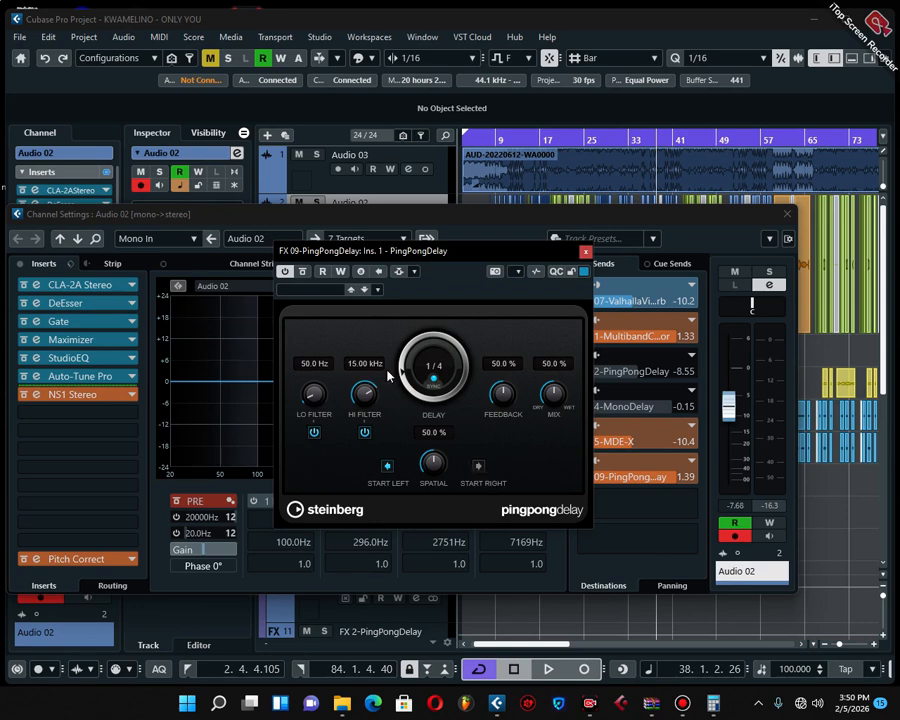
drag(437, 251, 467, 254)
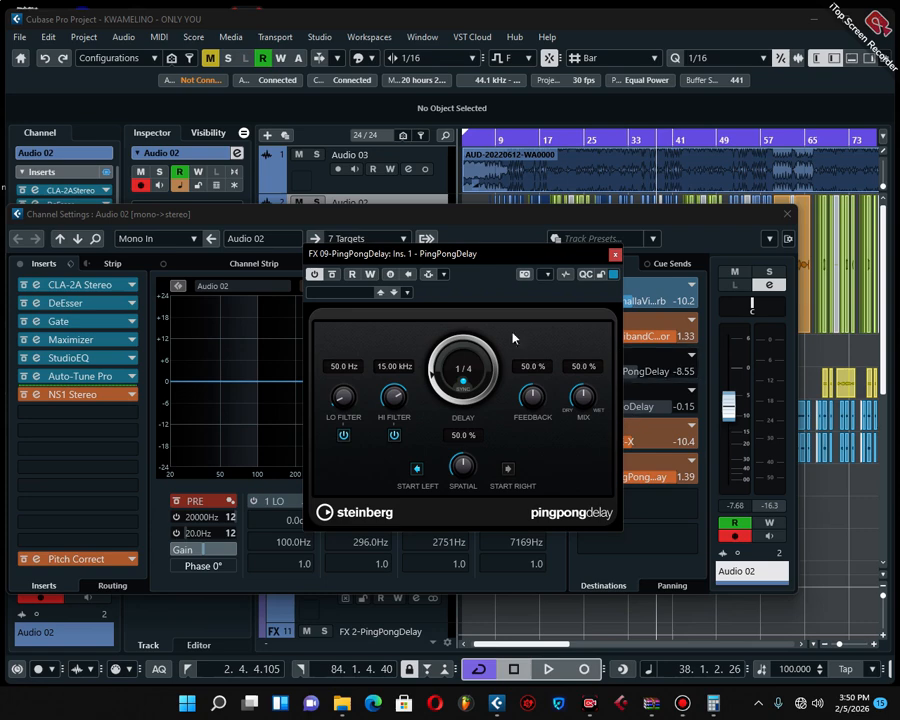